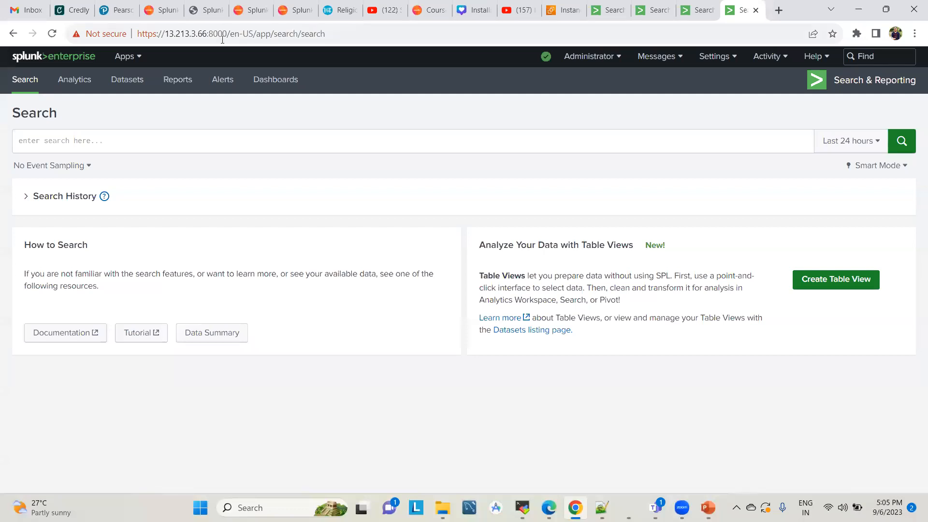
Search index=_internal on the 13.213.3.66 instance and view the values of the host field
double_click(204, 36)
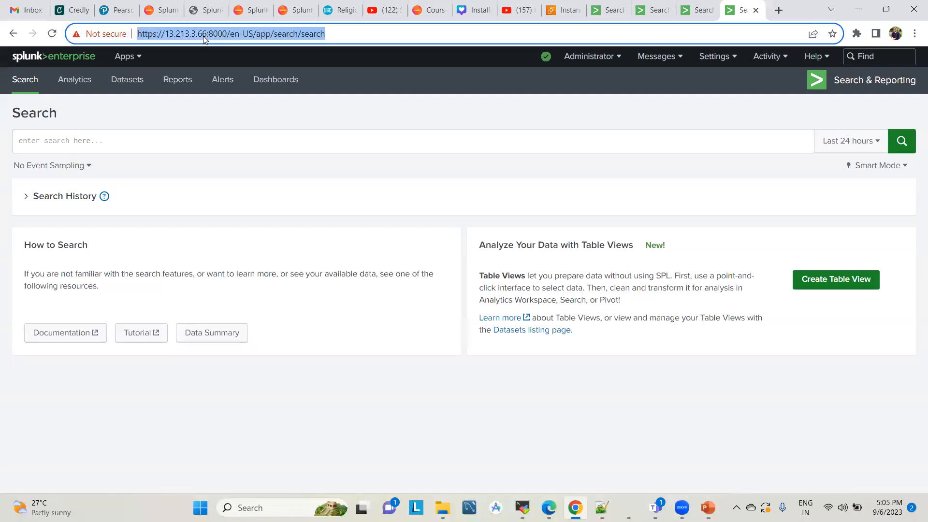
left_click(352, 36)
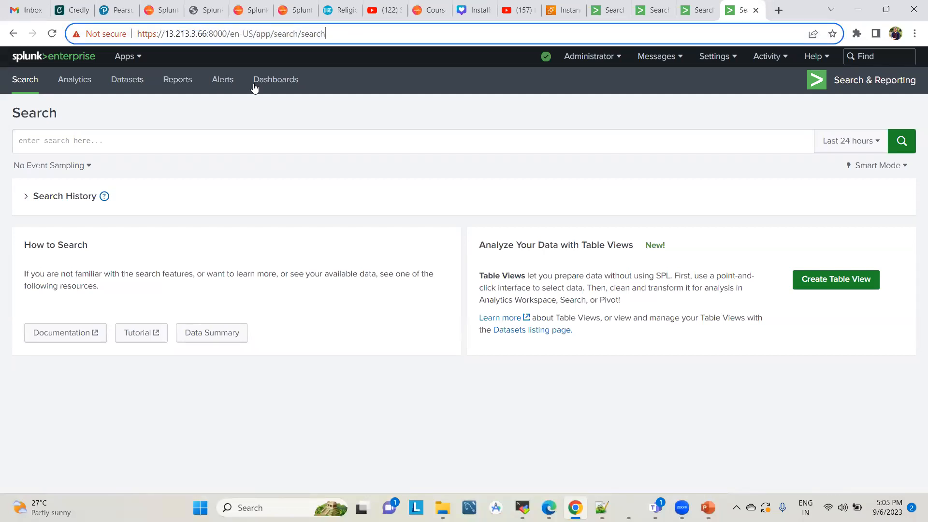
left_click(405, 101)
left_click(202, 150)
type("i")
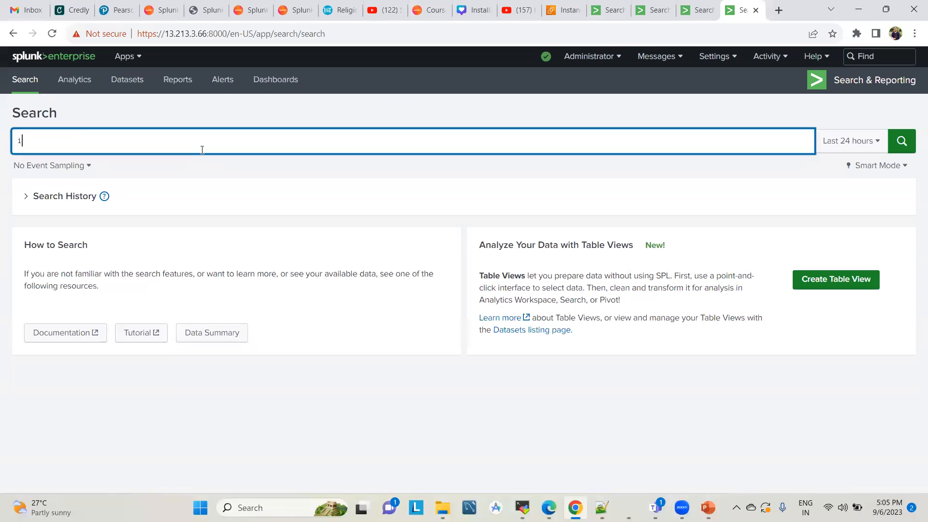
type("ndex=_internal")
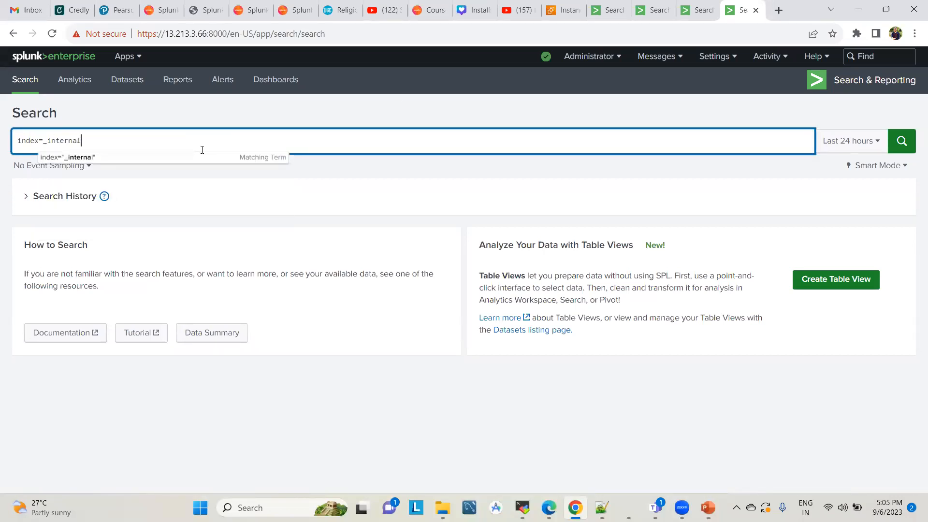
key("Return")
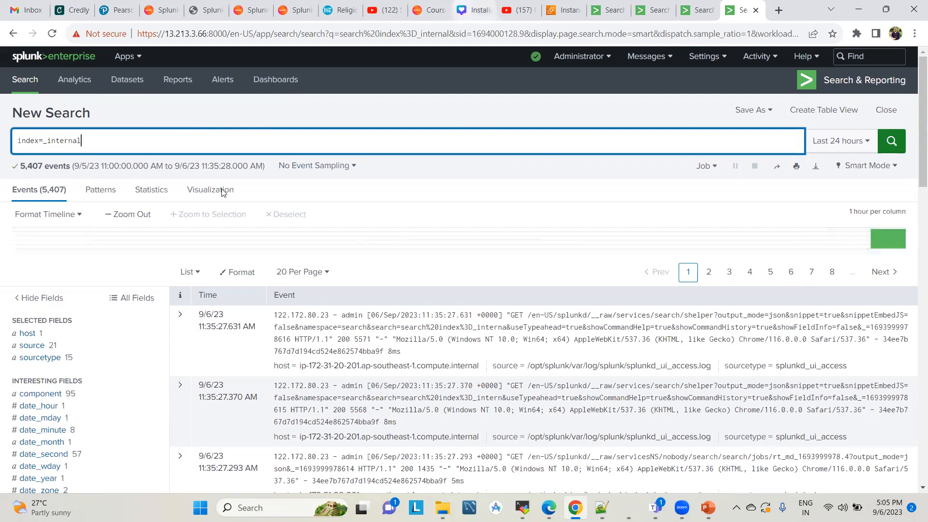
left_click(42, 335)
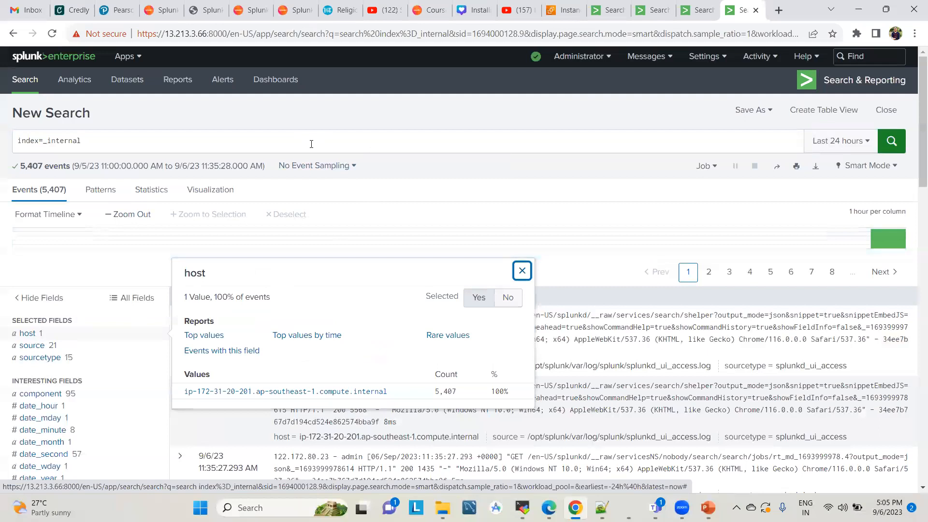
left_click(287, 120)
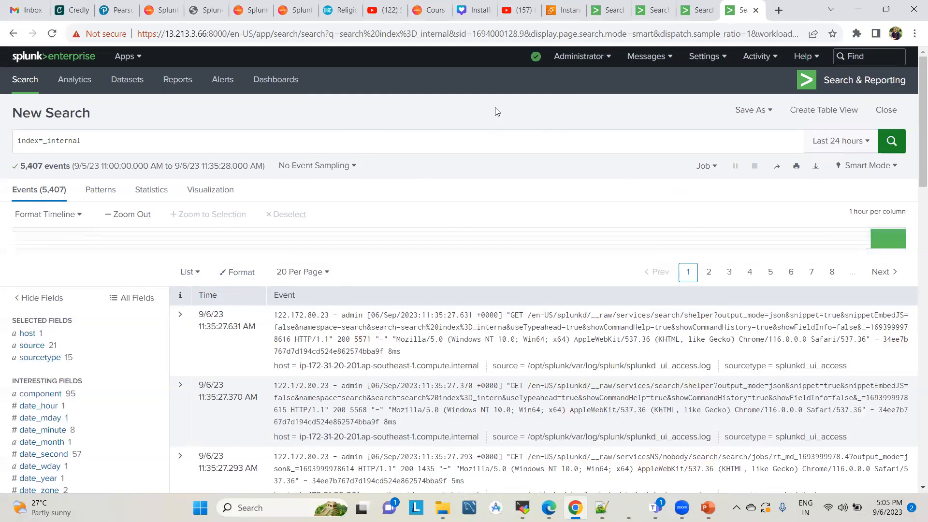
Review the index=test search results on the other open Splunk instances and return to the 13.213.3.66 instance
left_click(650, 9)
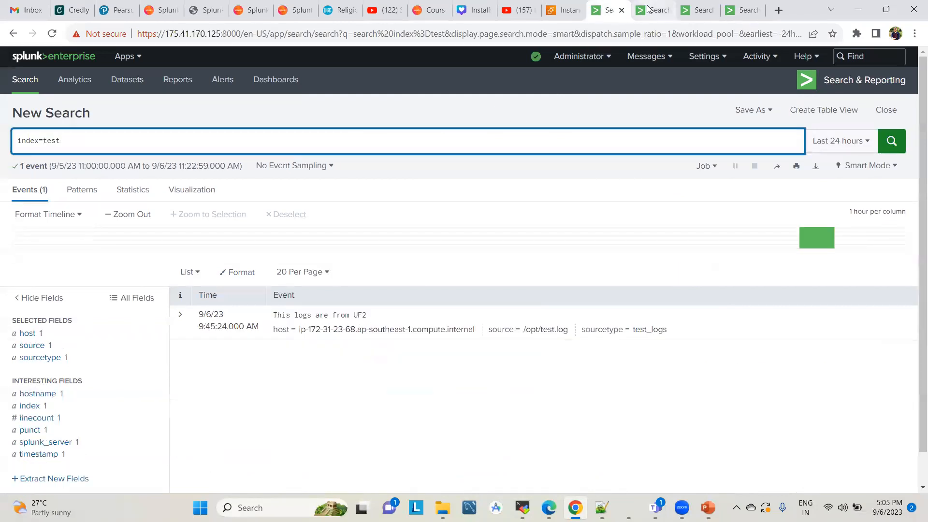
left_click(614, 9)
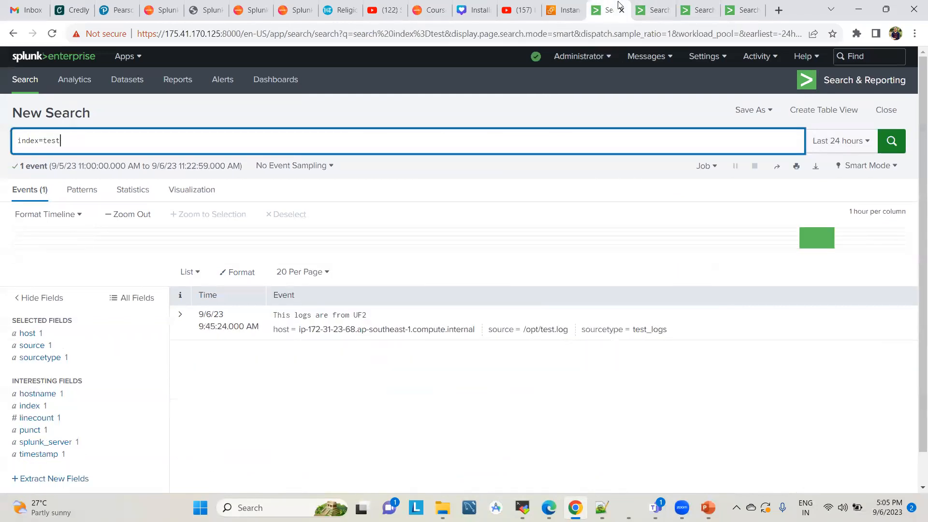
left_click(651, 8)
left_click(696, 9)
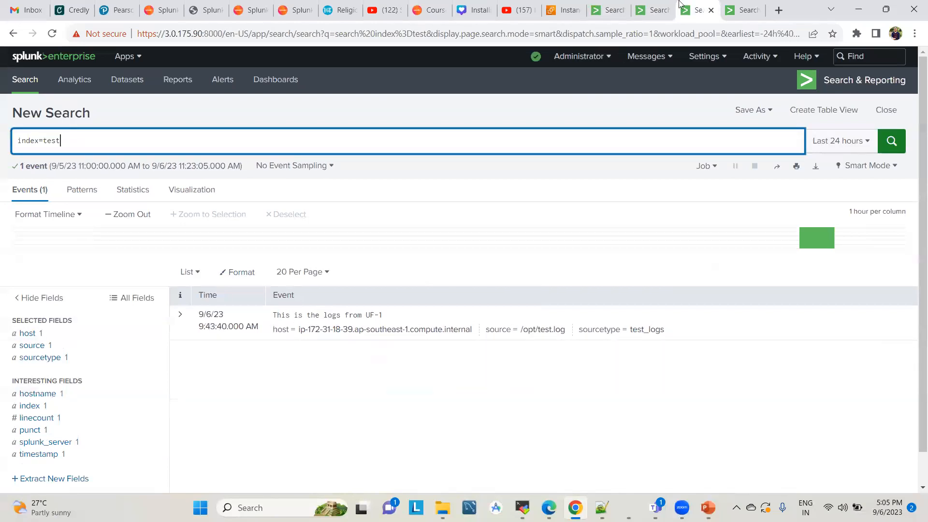
left_click(742, 10)
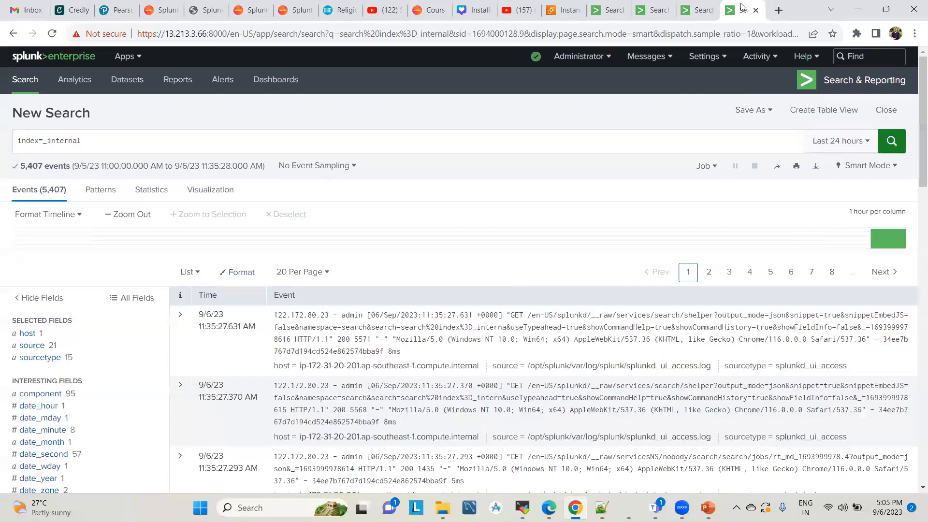
Review the distributed search setup on the 13.213.3.66 instance and open its list of search peers
left_click(715, 59)
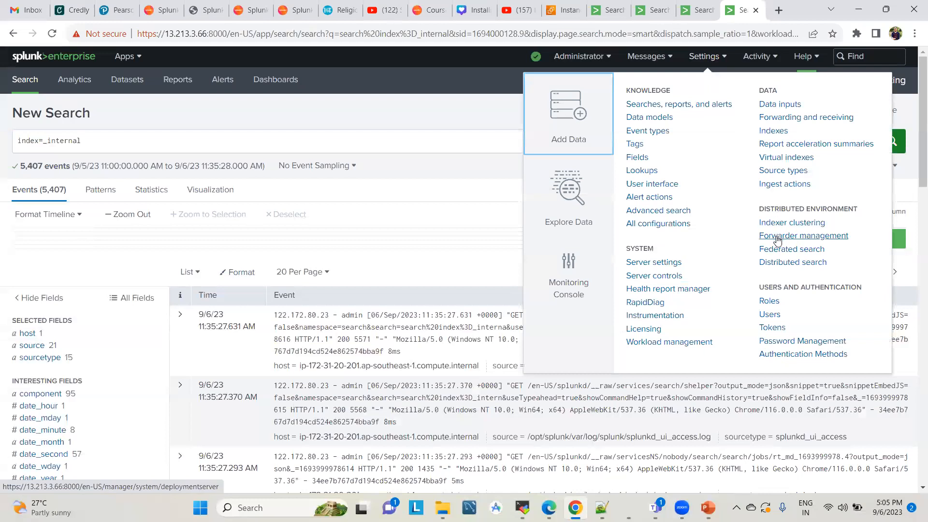
left_click(775, 265)
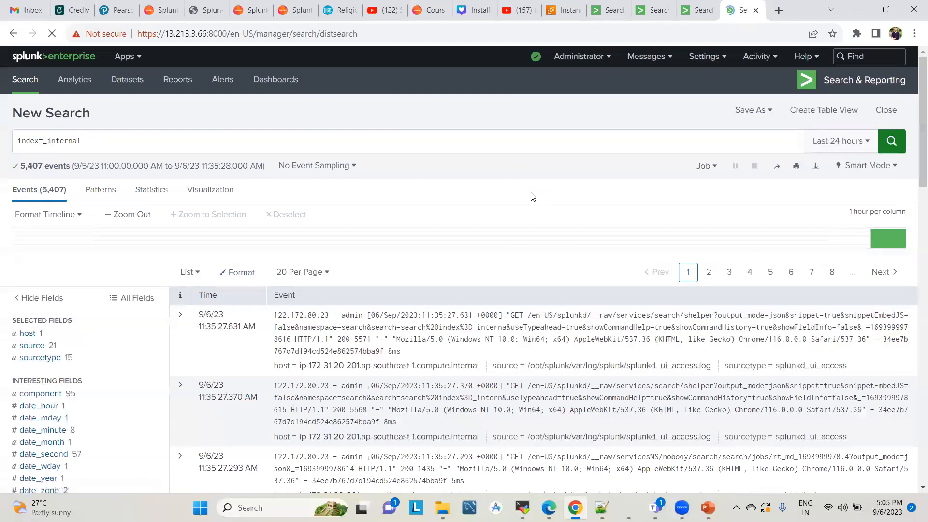
left_click(217, 146)
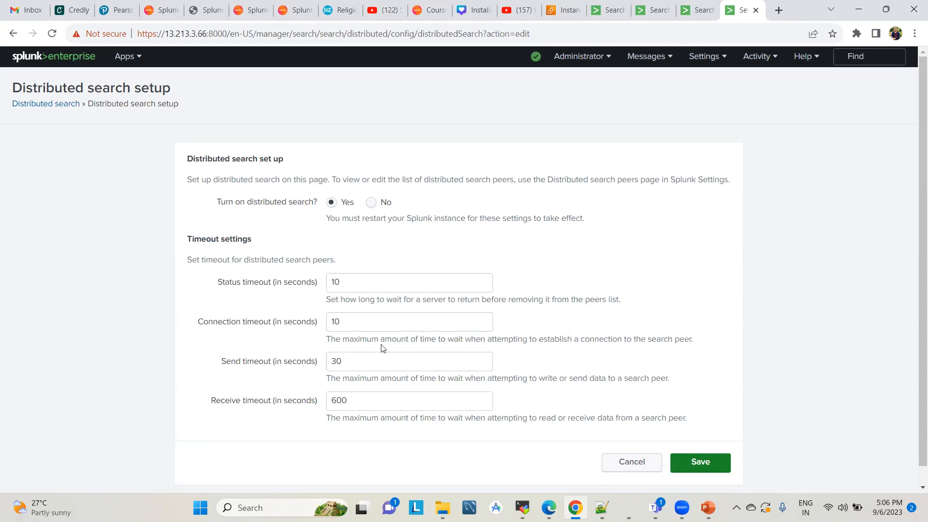
left_click(45, 103)
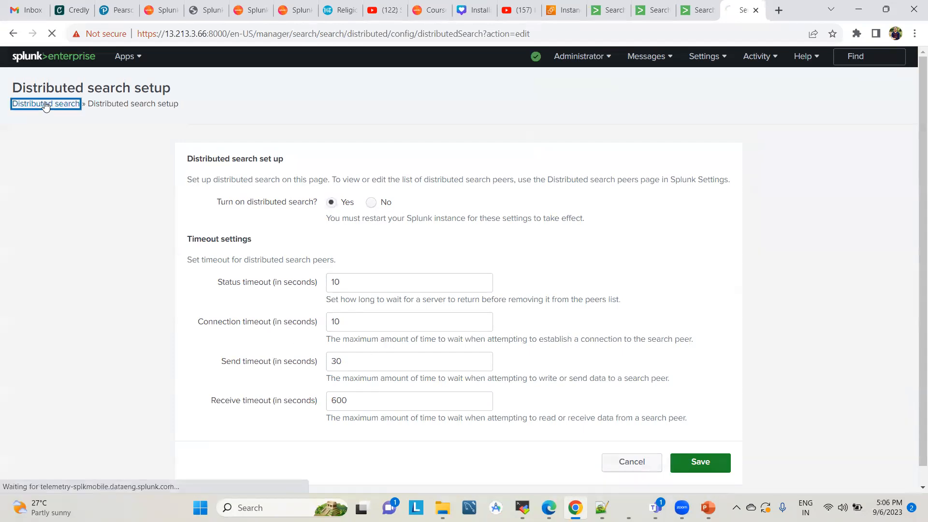
left_click(219, 179)
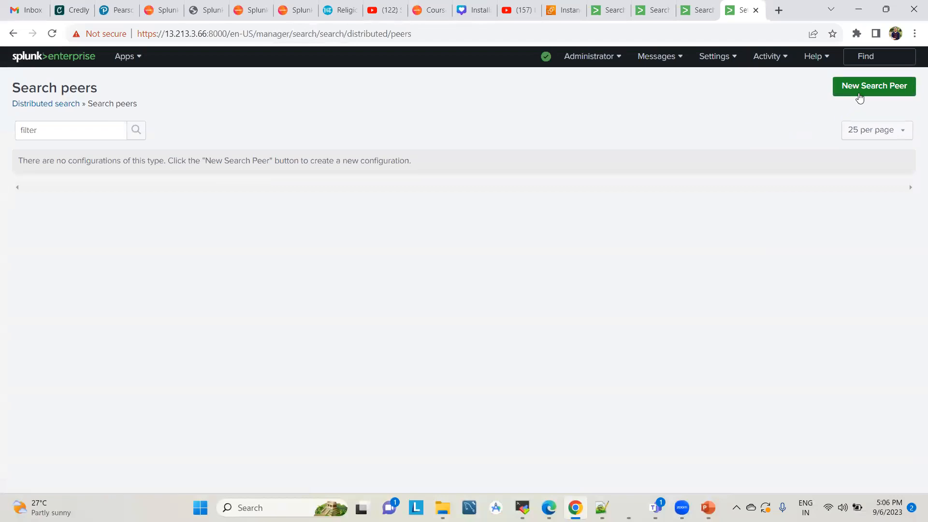
Copy the IP address 175.41.170.125 from the first Splunk instance's URL and return to the search peers list
left_click(602, 7)
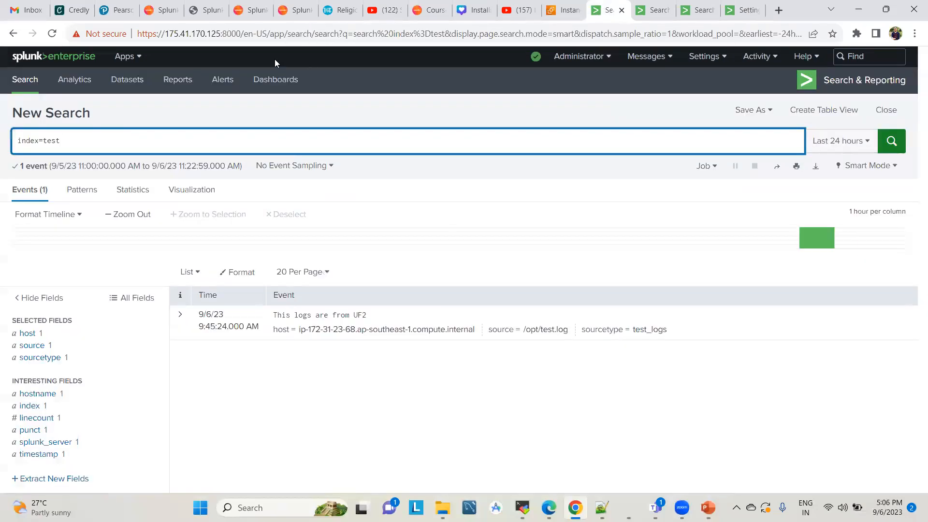
left_click(219, 34)
left_click(220, 34)
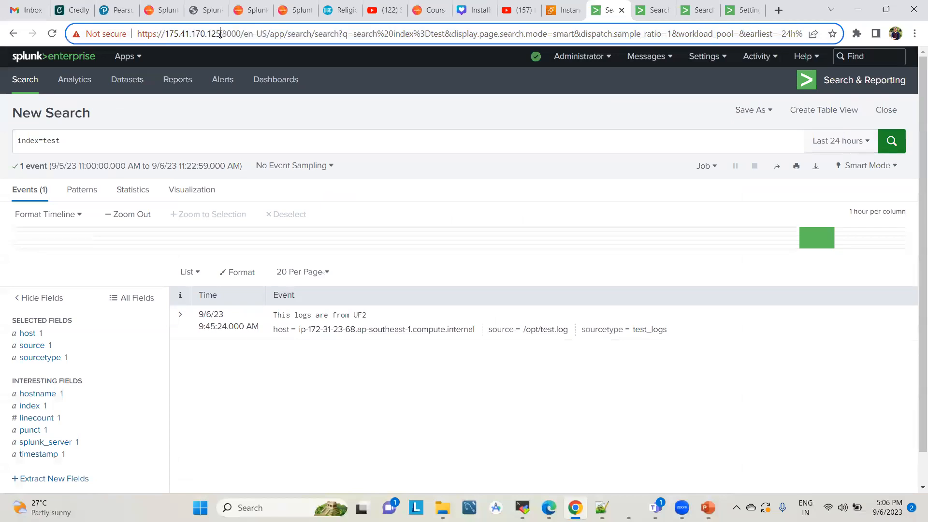
left_click(167, 33, "shift")
key("ctrl+c")
left_click(744, 9)
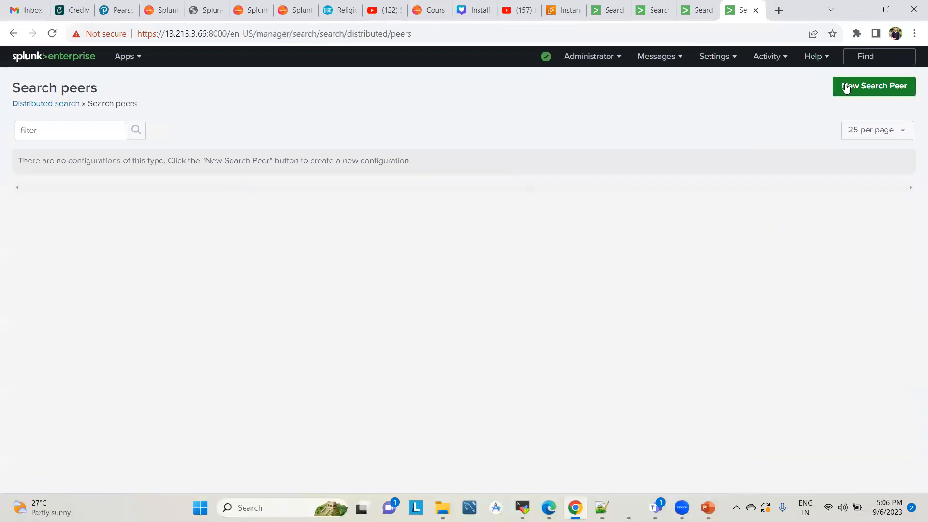
Start a new search peer and set its Peer URI to 175.41.170.125:8089
left_click(846, 87)
left_click(351, 207)
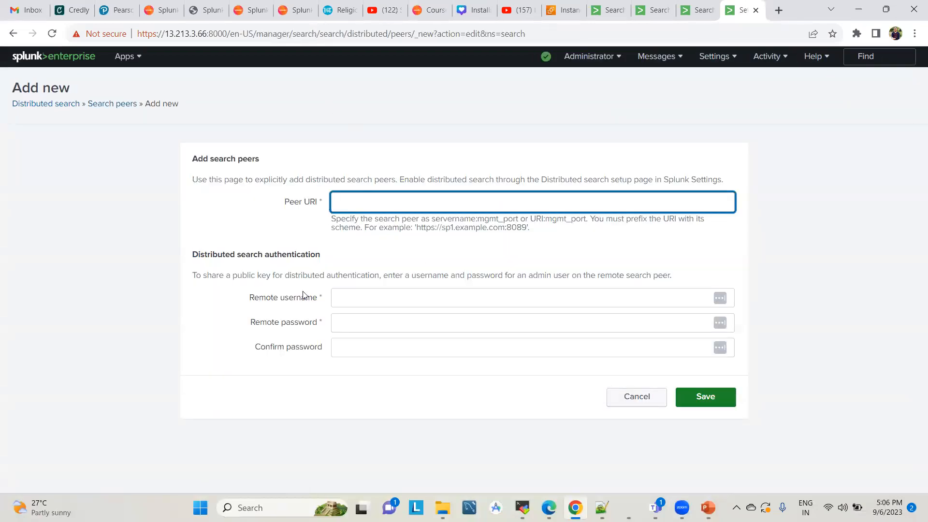
key("ctrl+v")
type(":808")
double_click(438, 219)
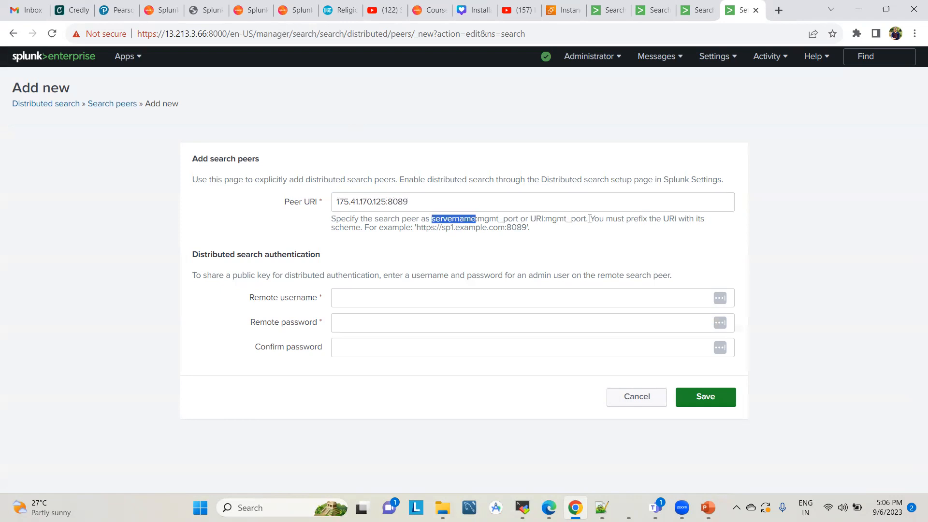
Enter admin as the remote username, fill in and confirm the remote password, and save the search peer
left_click(377, 298)
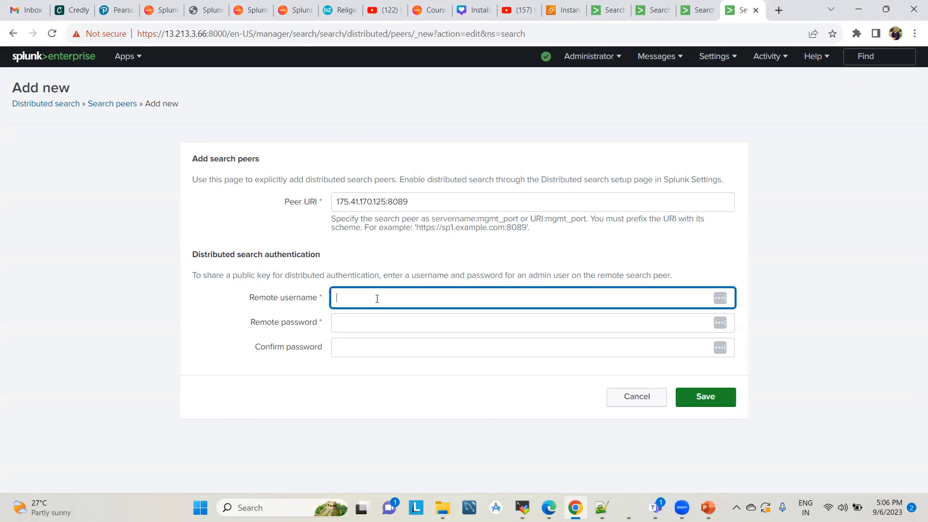
left_click(604, 11)
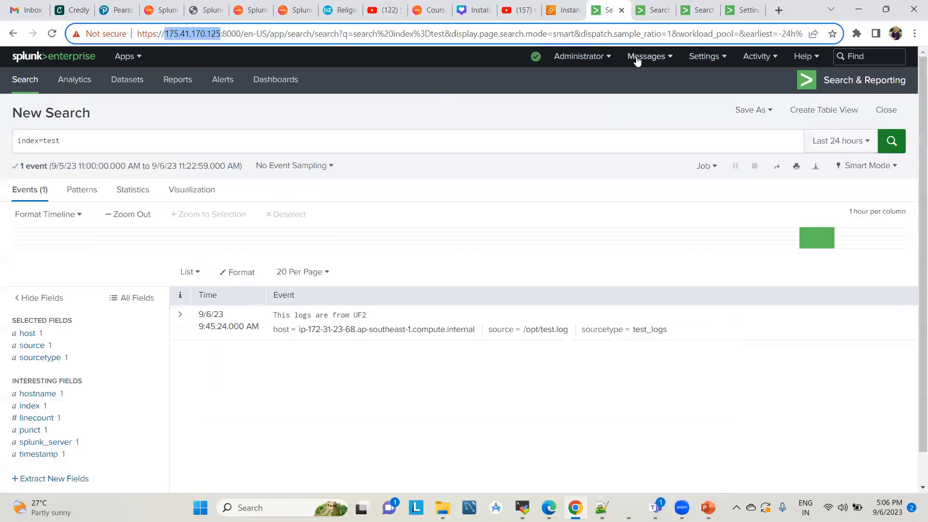
left_click(748, 8)
key("Tab")
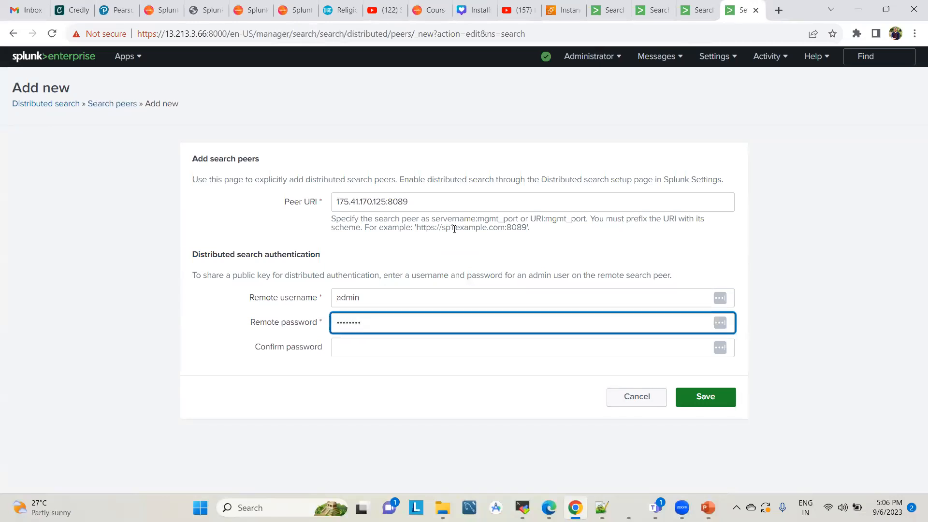
key("Tab")
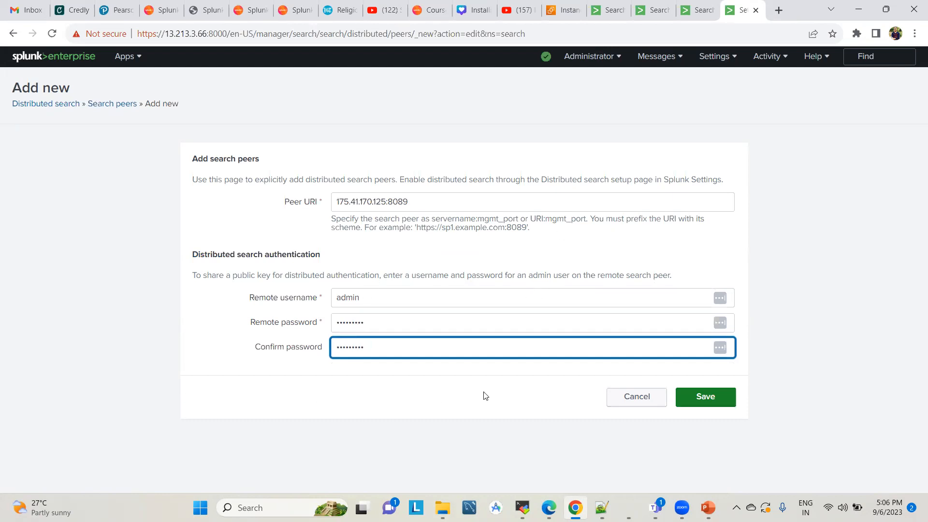
left_click(705, 397)
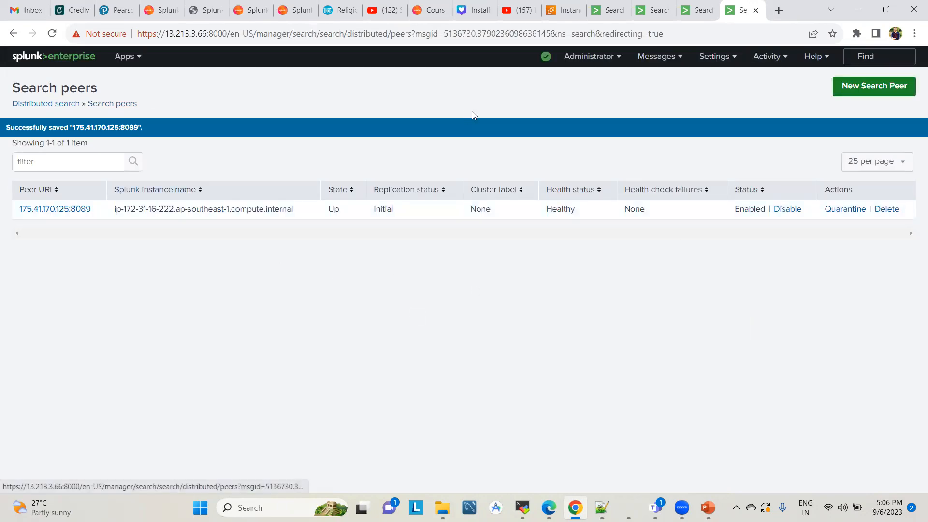
Open the Search & Reporting app on the 13.213.3.66 instance and check the index=test results on the 175.41.170.125 instance
left_click(125, 57)
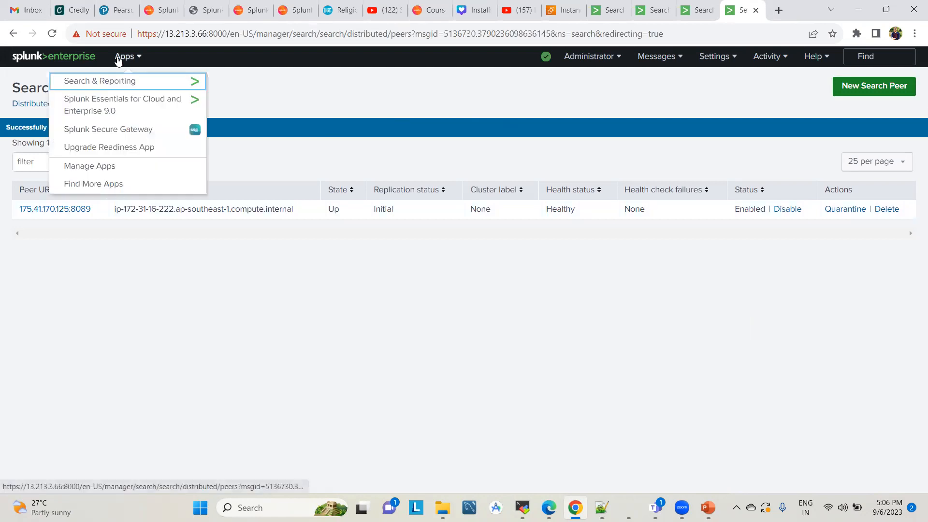
left_click(120, 81)
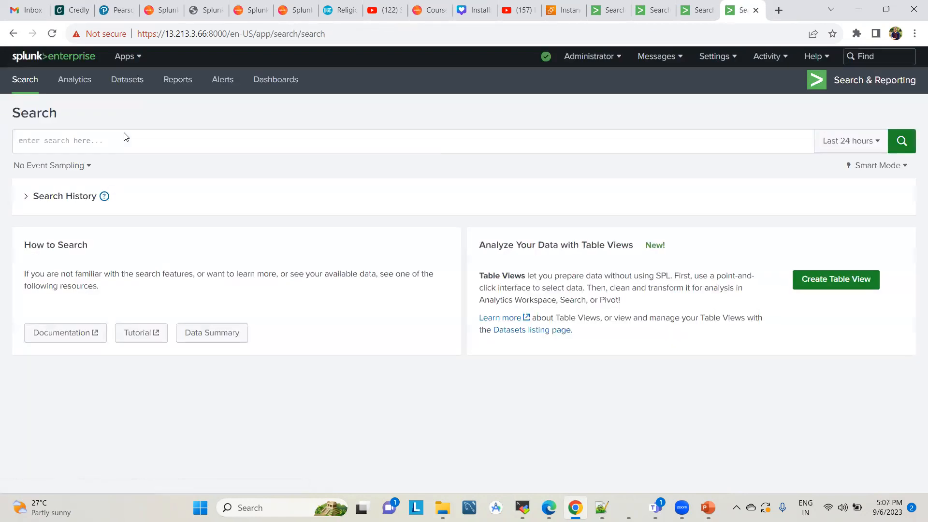
left_click(157, 138)
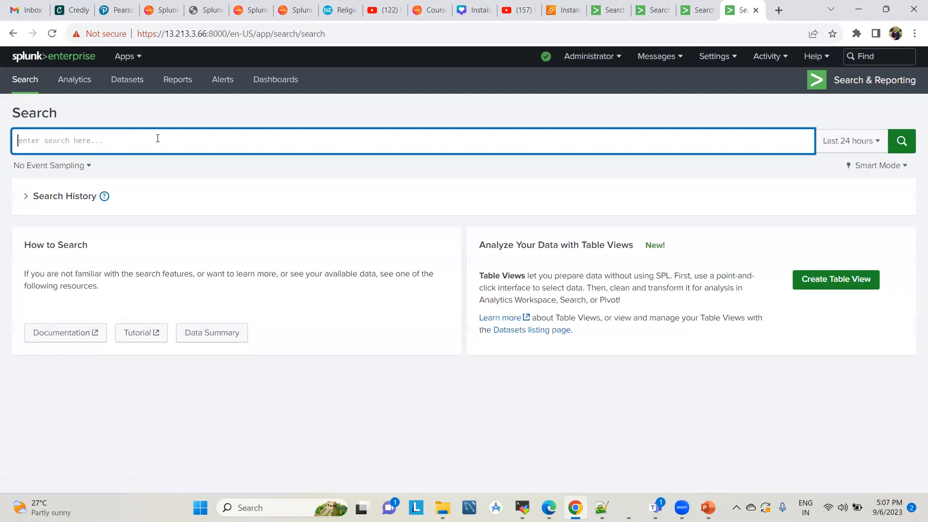
left_click(607, 6)
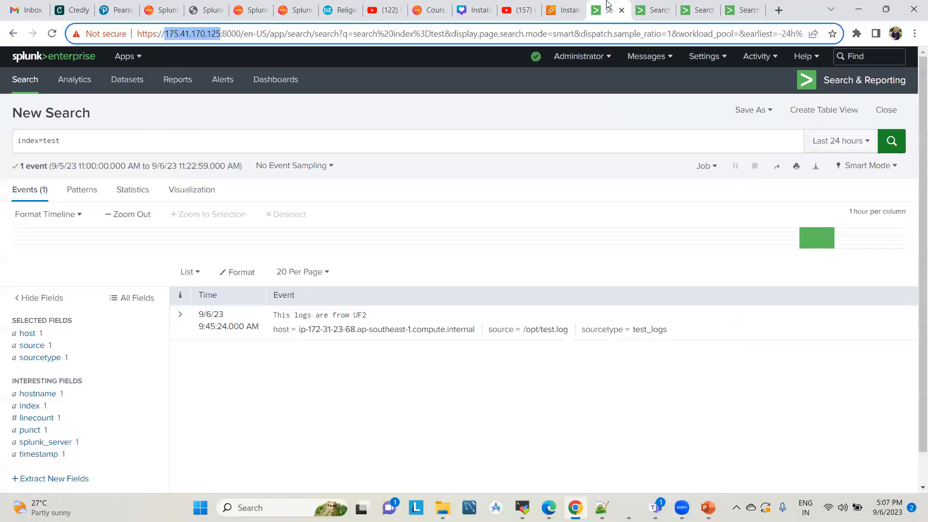
left_click(743, 10)
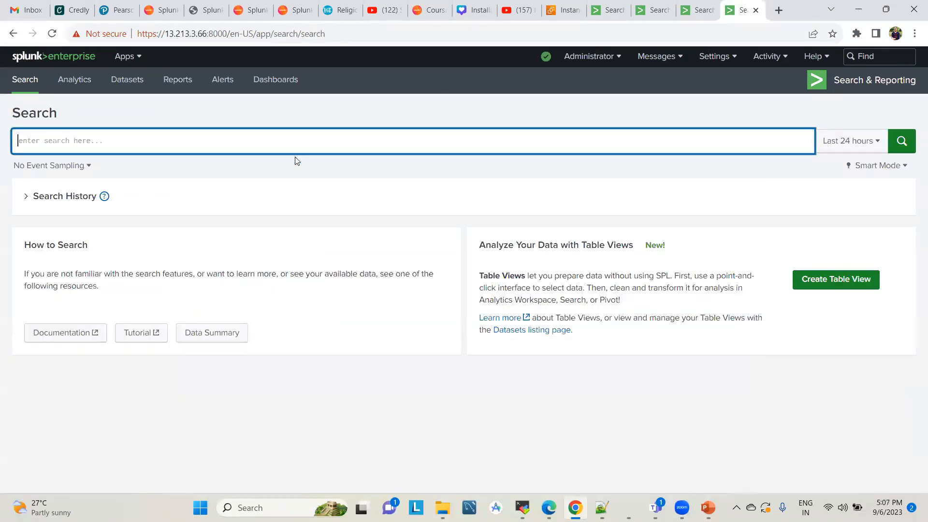
left_click(607, 10)
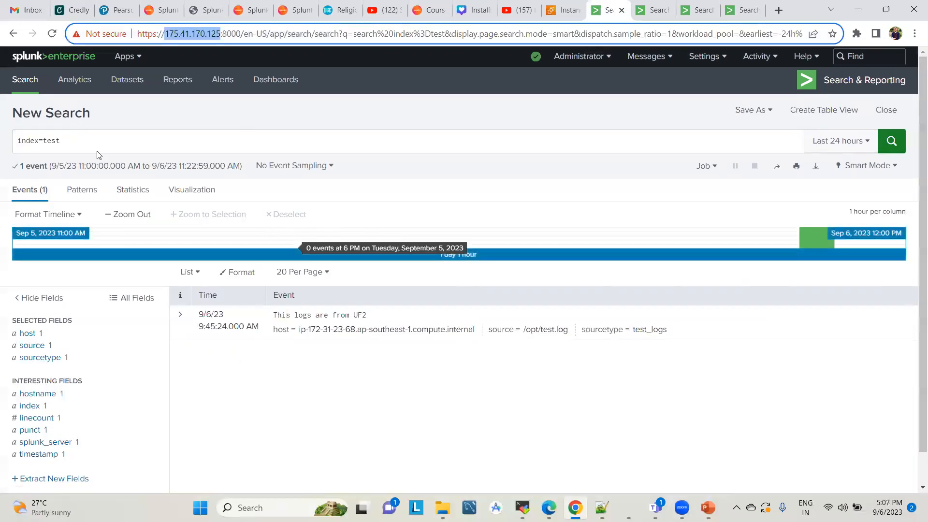
left_click(742, 10)
Search index=test on the 13.213.3.66 instance and compare its events with those on the 175.41.170.125 instance
left_click(143, 139)
type("index=test")
key("Return")
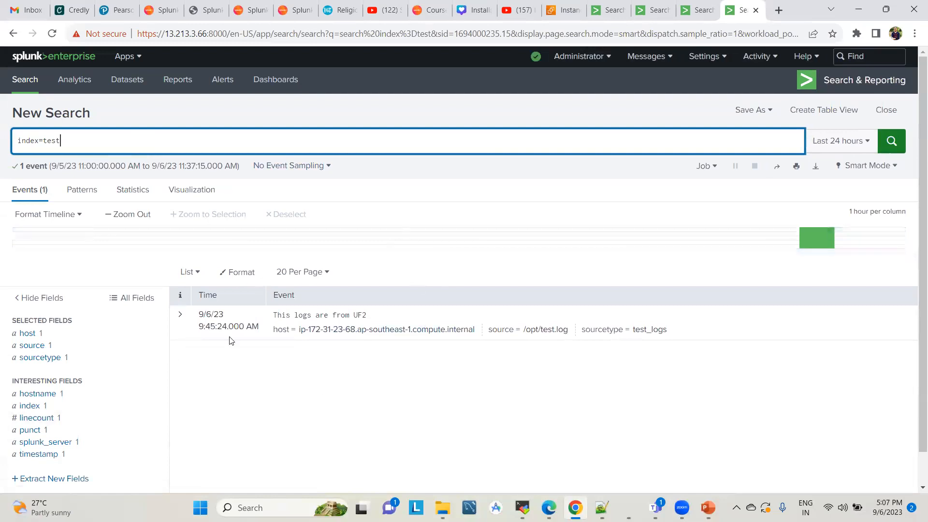
left_click(605, 8)
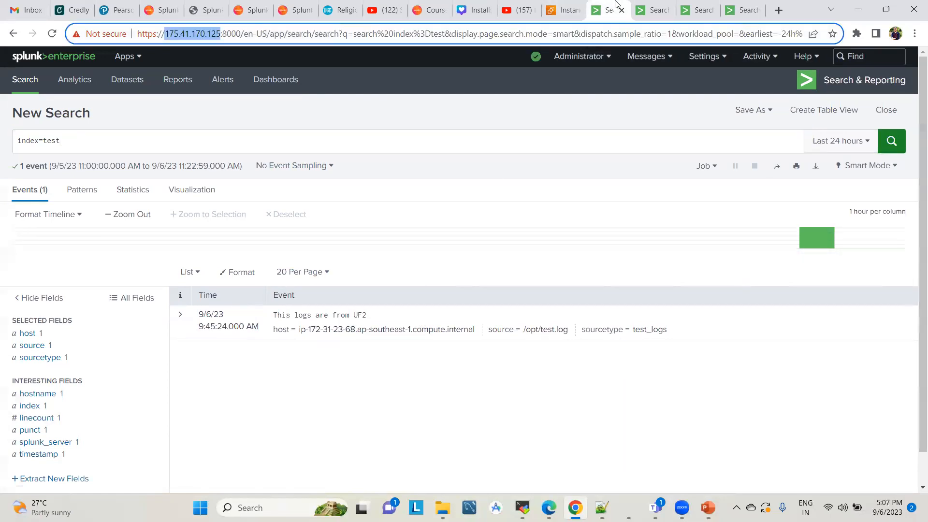
left_click(733, 6)
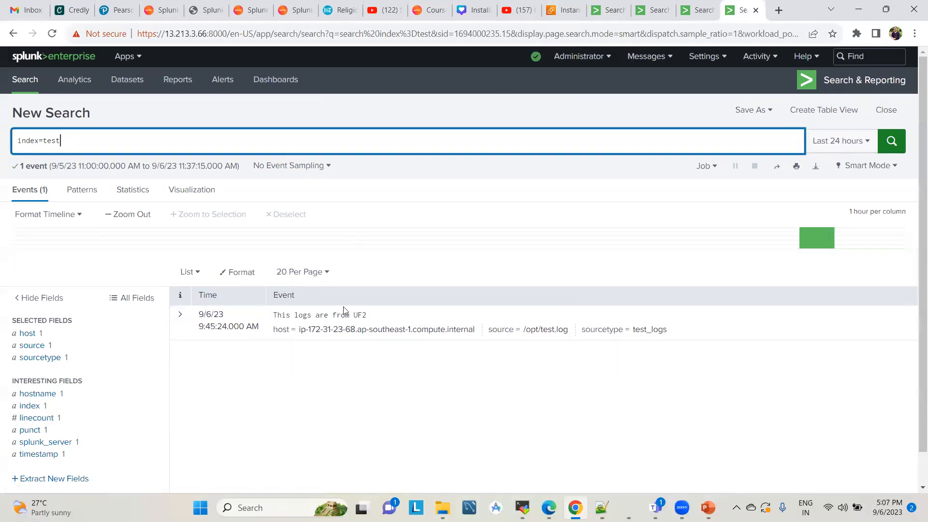
Check the index=test results on the 54.251.9.30 instance and copy its IP address from the URL
left_click(652, 10)
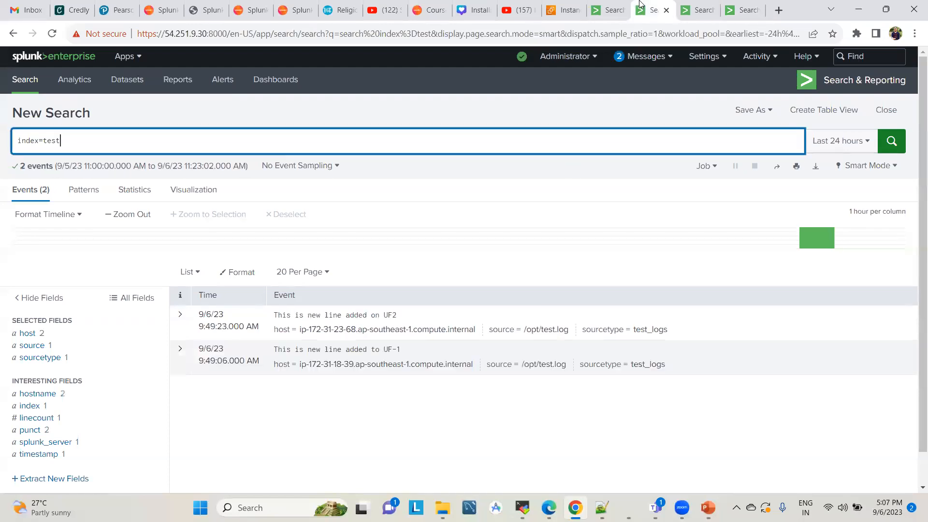
left_click(229, 33)
left_click(222, 33)
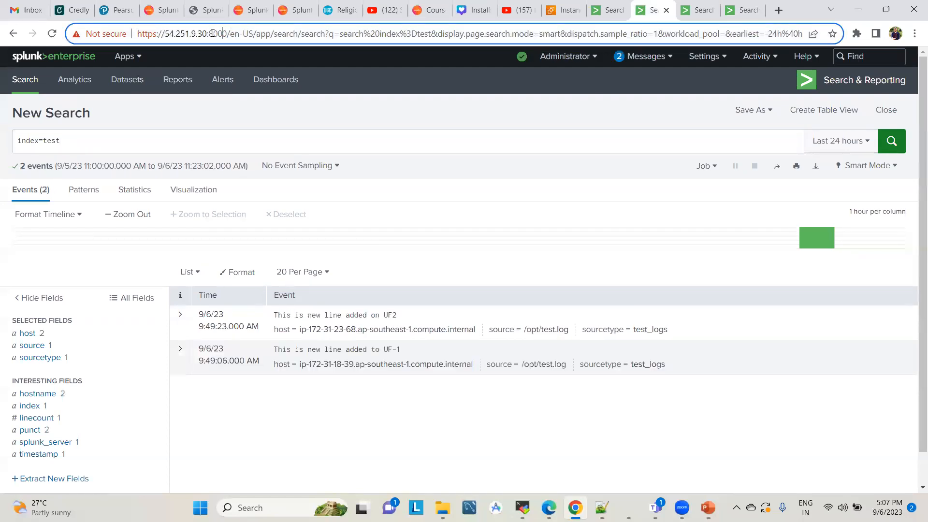
double_click(166, 34)
key("ctrl+c")
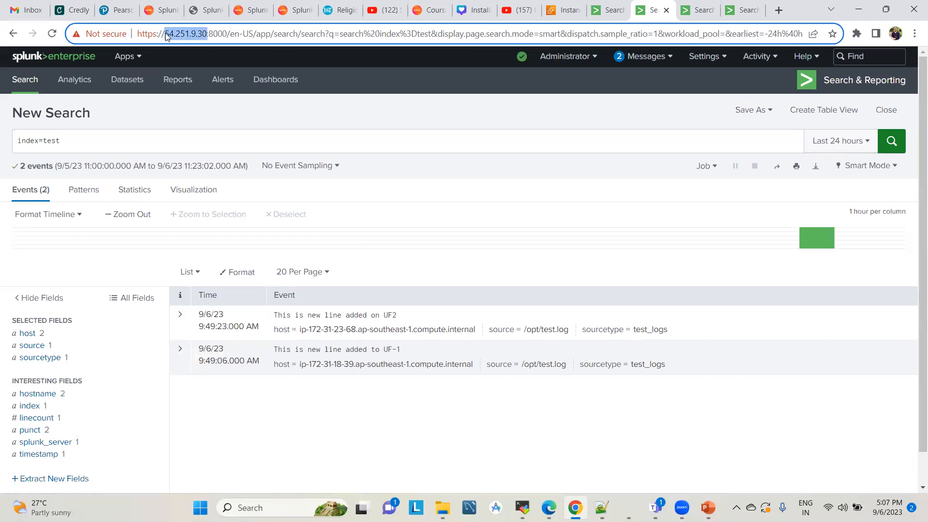
Start a new search peer in the distributed search settings of the 13.213.3.66 instance with Peer URI 54.251.9.30:8089
left_click(742, 9)
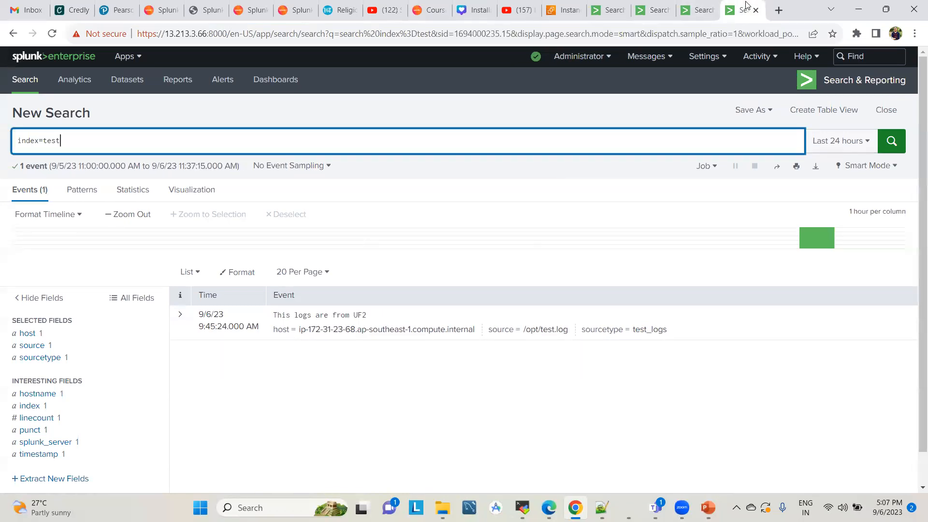
left_click(708, 56)
left_click(787, 262)
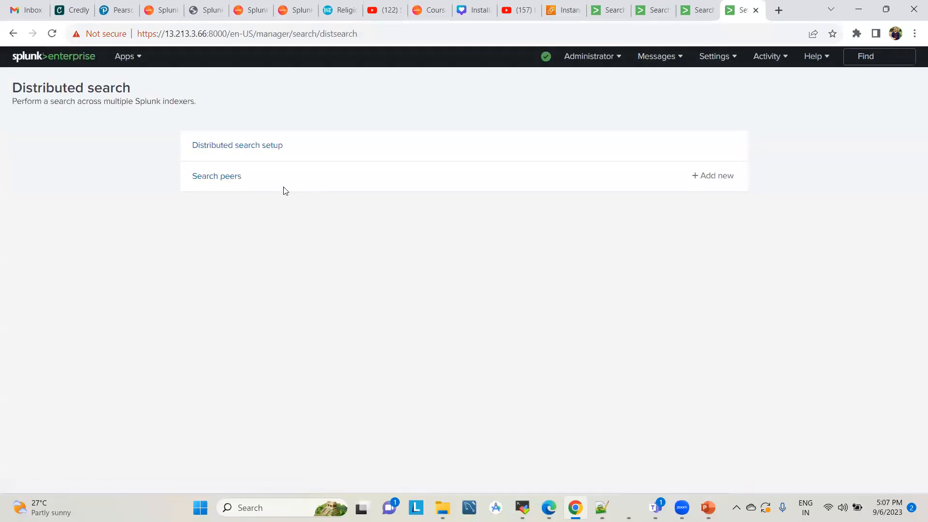
left_click(214, 175)
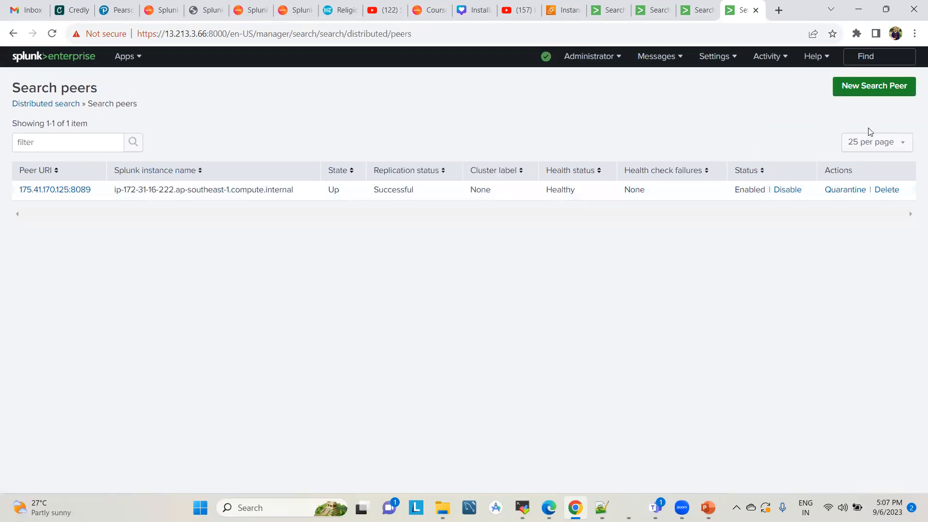
left_click(850, 88)
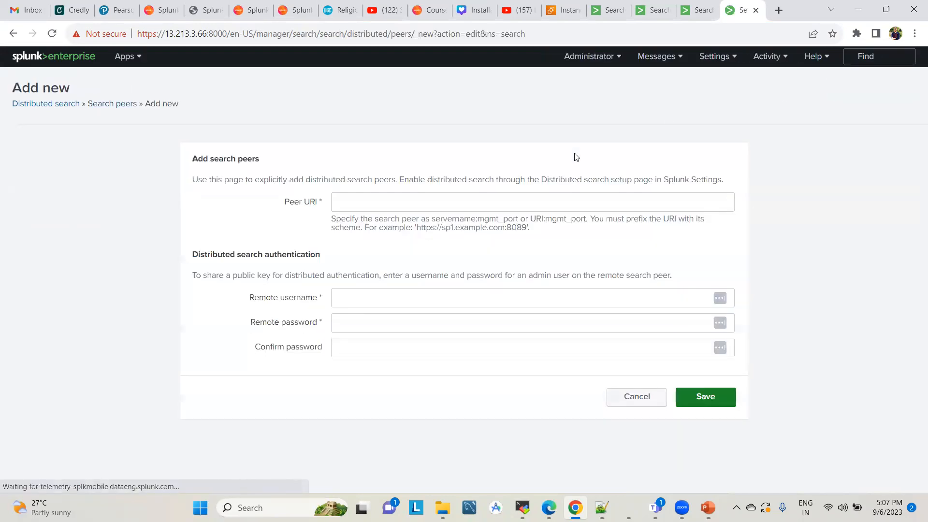
left_click(389, 203)
key("ctrl+v")
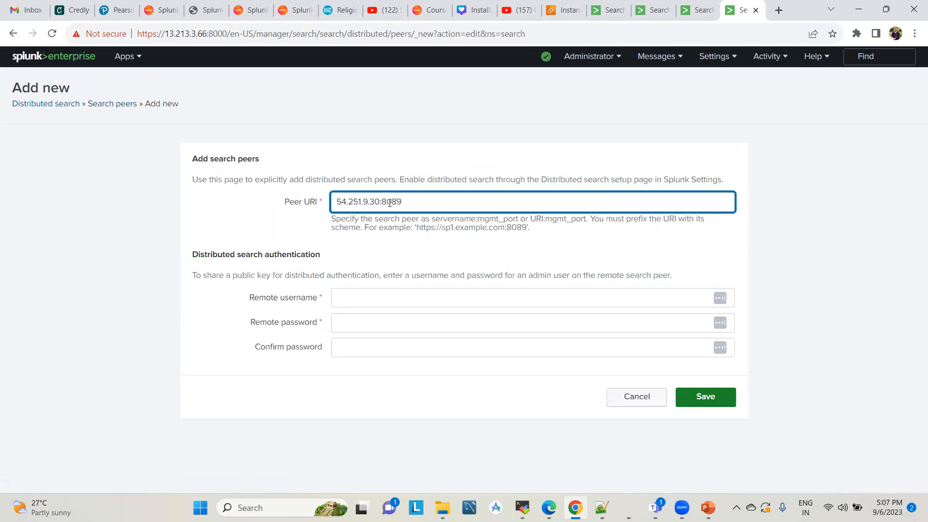
Enter admin as the remote username for the 54.251.9.30:8089 peer, fill in and confirm the remote password, and save it
left_click(342, 296)
type("admin")
key("Tab")
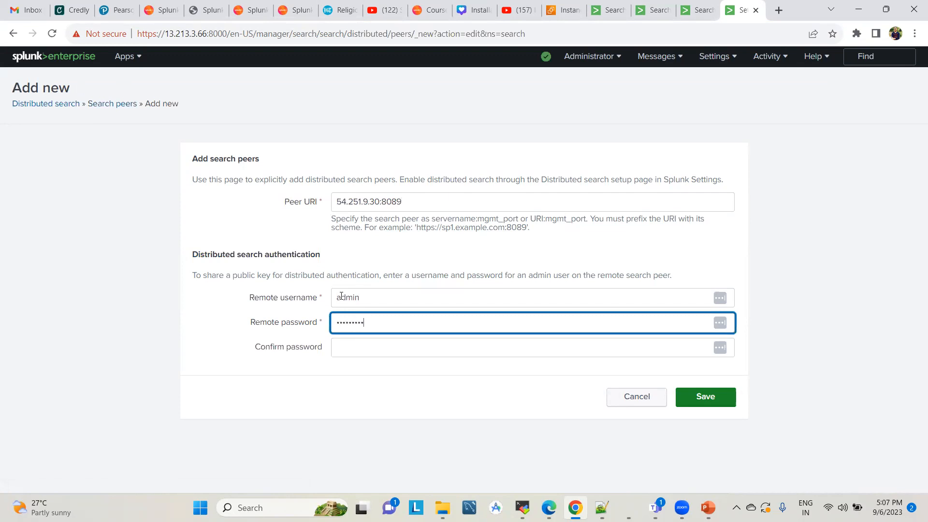
key("Tab")
type("•••••••••")
key("Return")
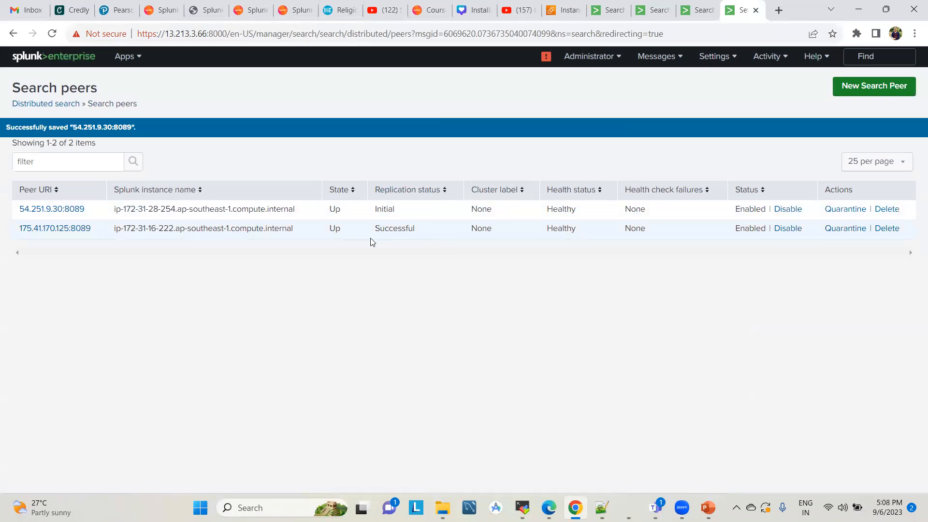
Copy the IP address of the 3.0.175.90 instance and start a new search peer on 13.213.3.66 with Peer URI 3.0.175.90:8089
left_click(694, 7)
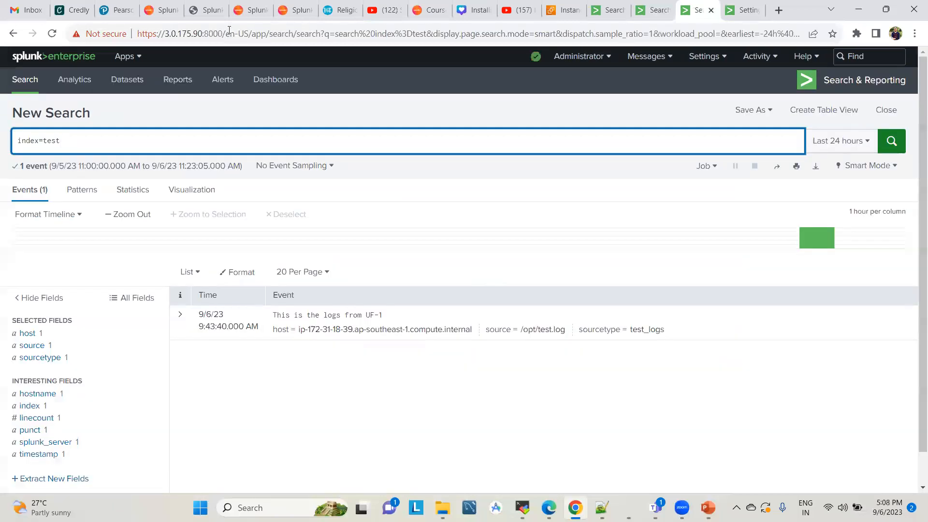
left_click(205, 33)
left_click(202, 32)
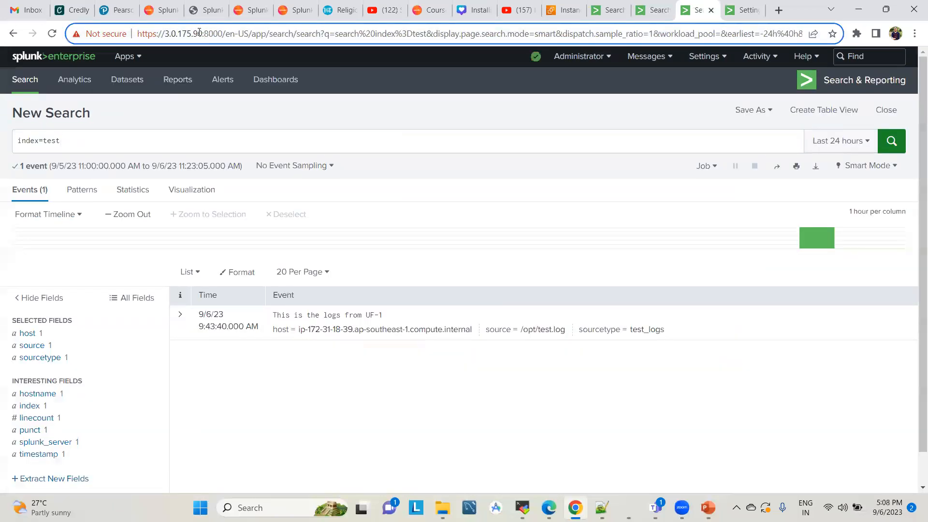
double_click(167, 33)
key("ctrl+c")
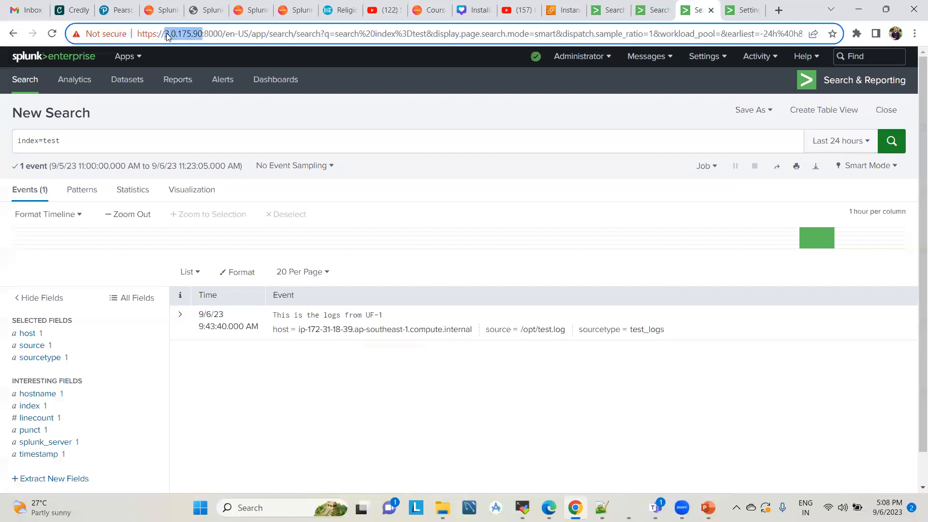
left_click(739, 9)
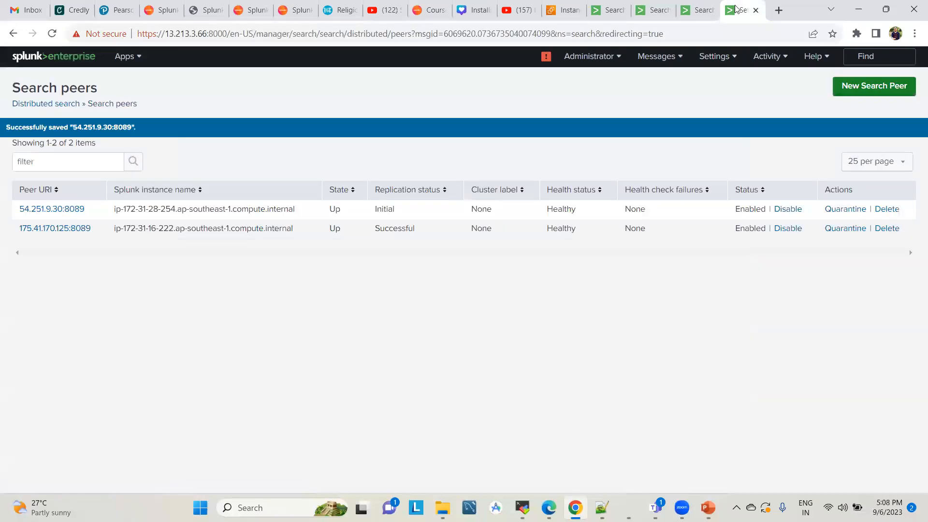
left_click(851, 86)
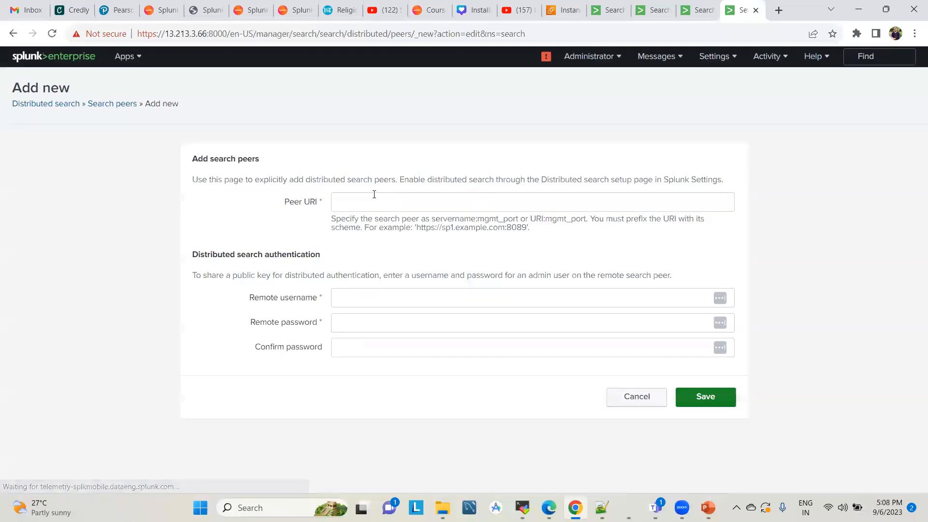
key("ctrl+v")
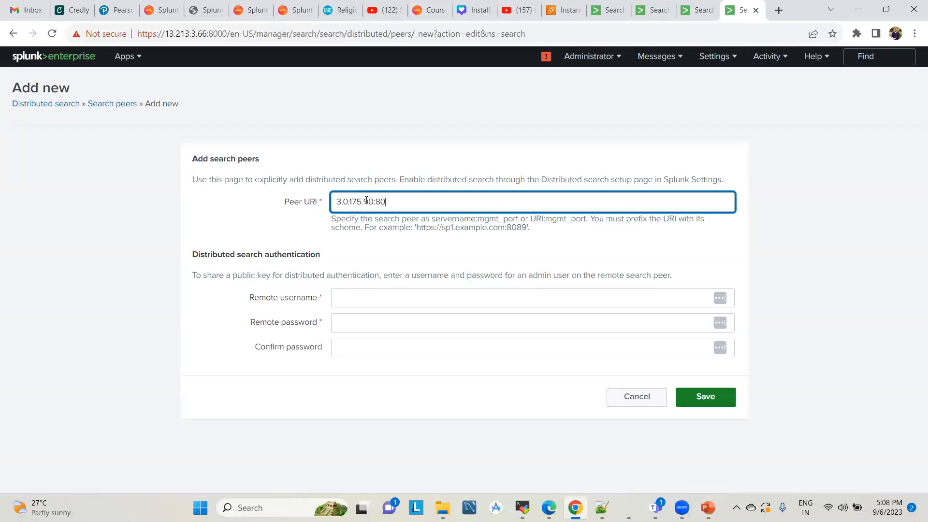
Enter admin as the remote username for the 3.0.175.90:8089 peer, fill in and confirm the remote password, and save it
left_click(351, 296)
type("admin")
key("Tab")
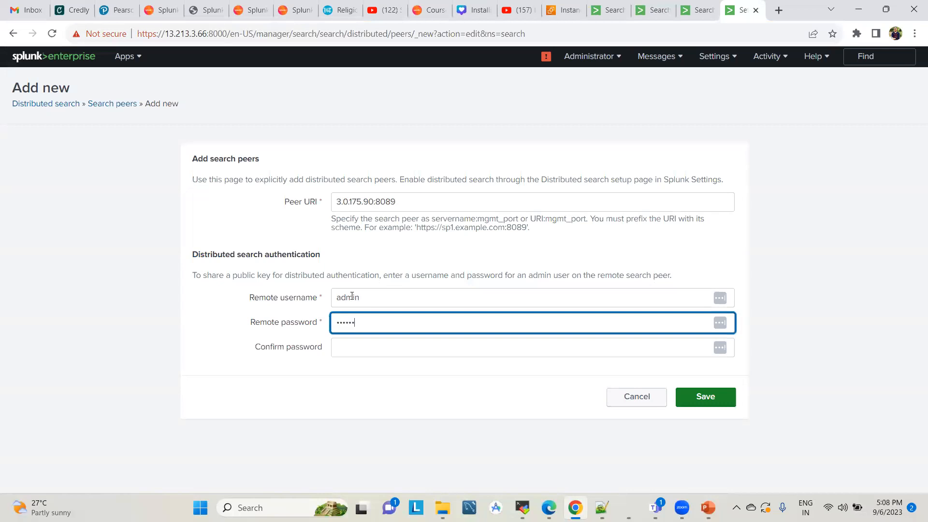
key("Tab")
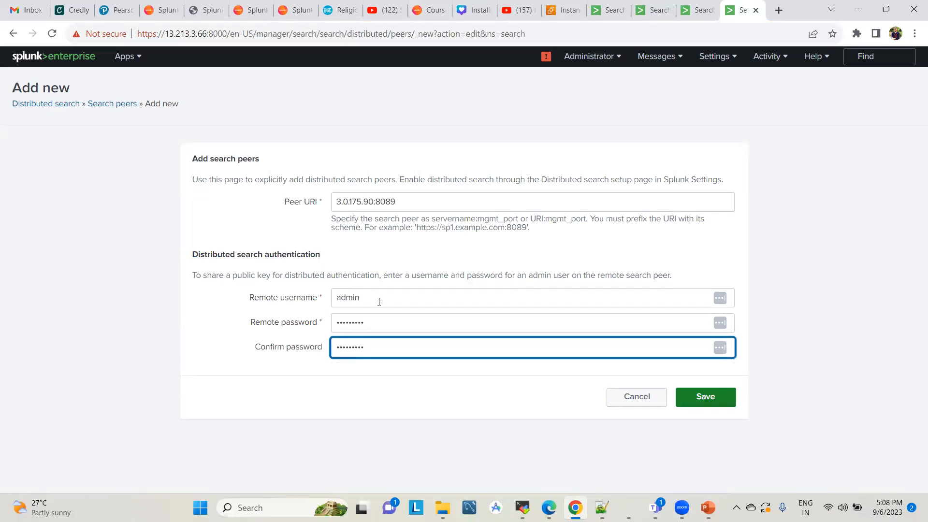
left_click(692, 390)
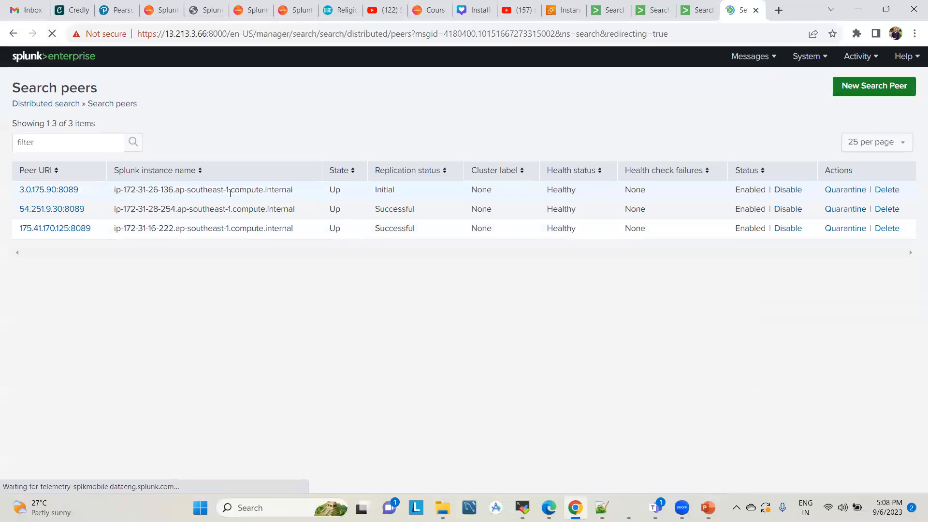
Reload the search peers list repeatedly to check the replication status of the 3.0.175.90:8089 peer
left_click(54, 33)
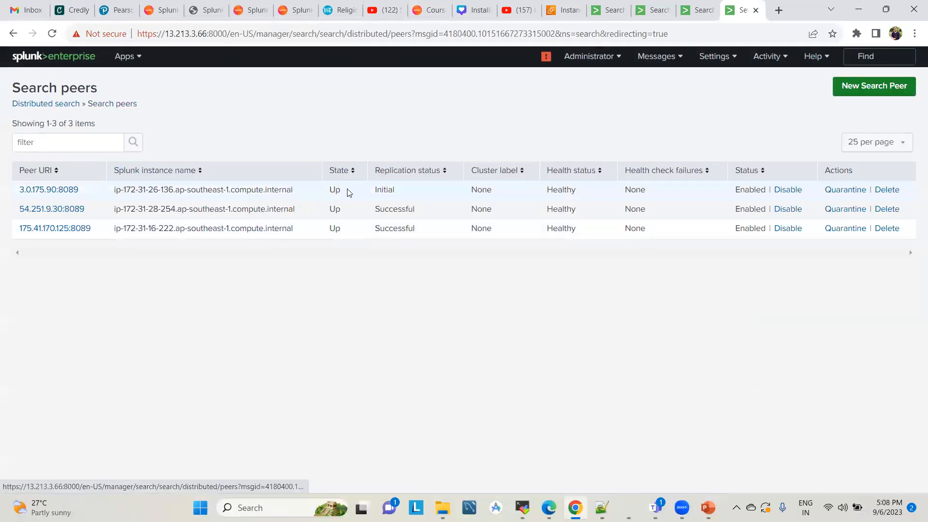
left_click(53, 35)
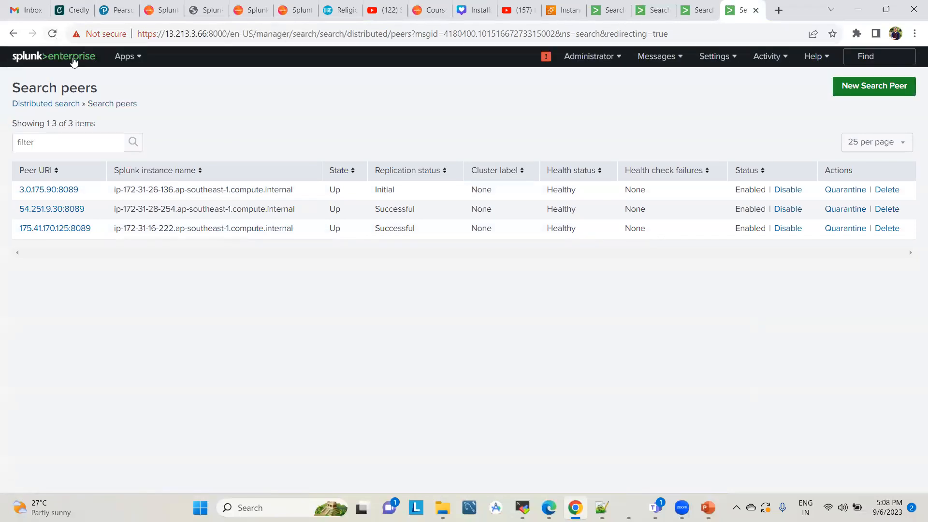
left_click(53, 34)
left_click(52, 34)
left_click(51, 35)
left_click(51, 33)
Open the Search & Reporting app on the 13.213.3.66 instance and run the search index=test
left_click(129, 63)
left_click(129, 84)
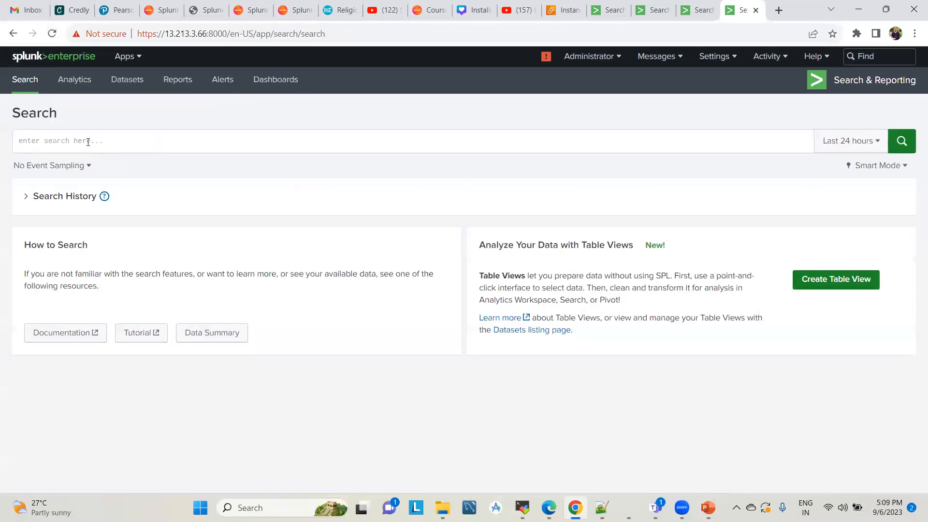
left_click(88, 142)
type("index=test")
key("Return")
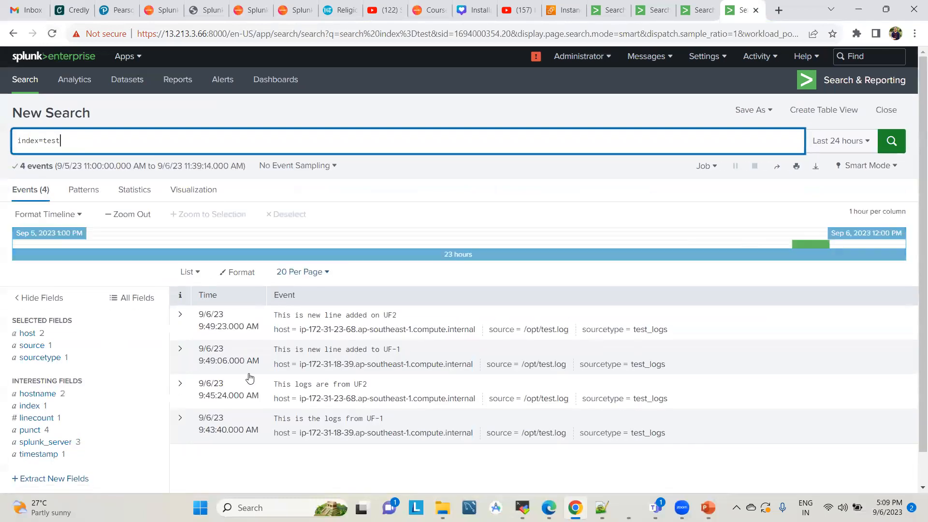
Compare the index=test events on the 175.41.170.125, 54.251.9.30 and 3.0.175.90 instances with the search results on 13.213.3.66
left_click(618, 12)
left_click(389, 126)
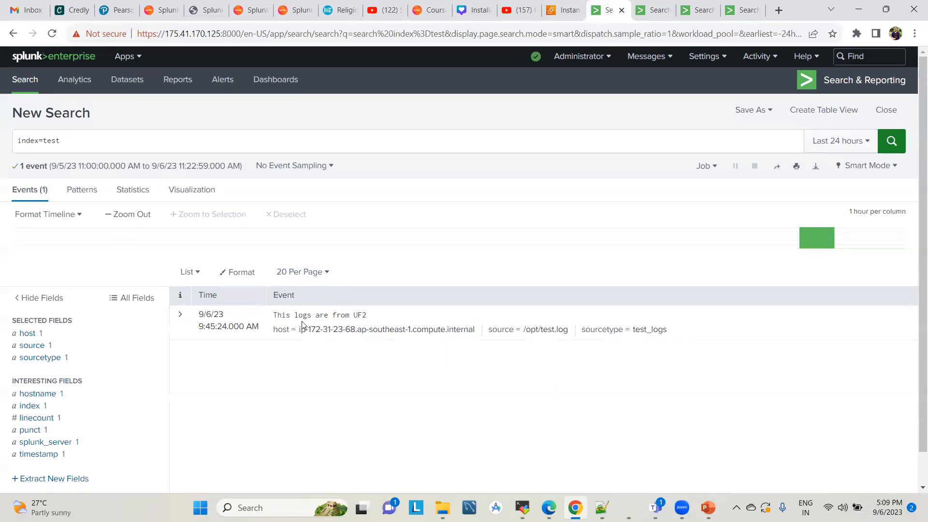
key("ctrl+Tab")
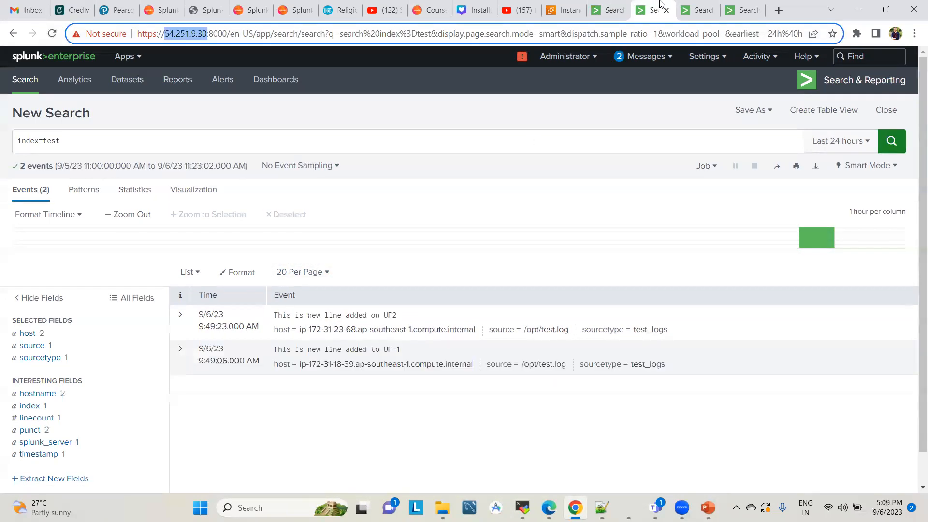
left_click(483, 133)
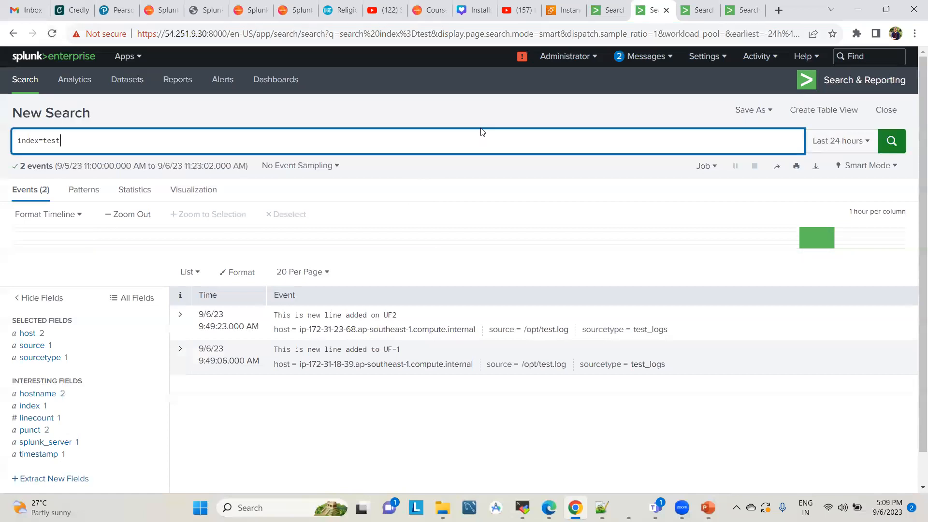
left_click(699, 3)
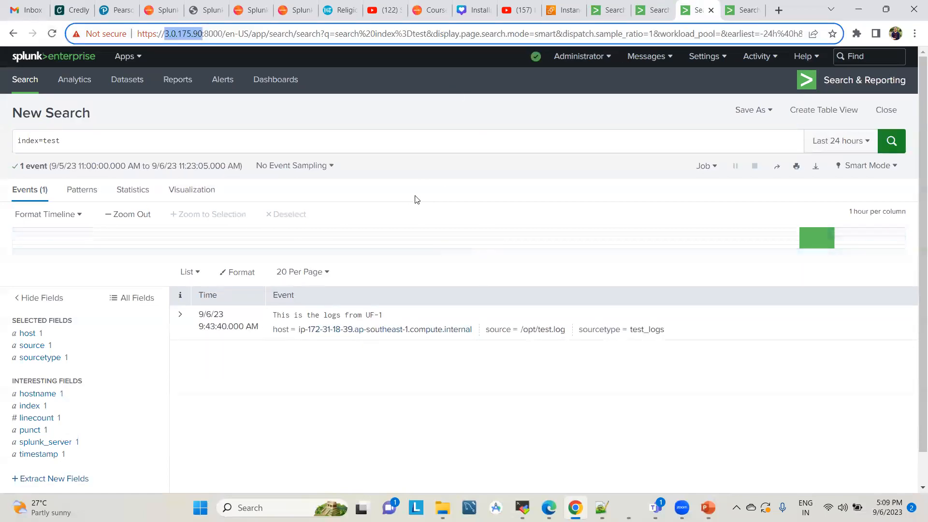
left_click(385, 113)
left_click(743, 10)
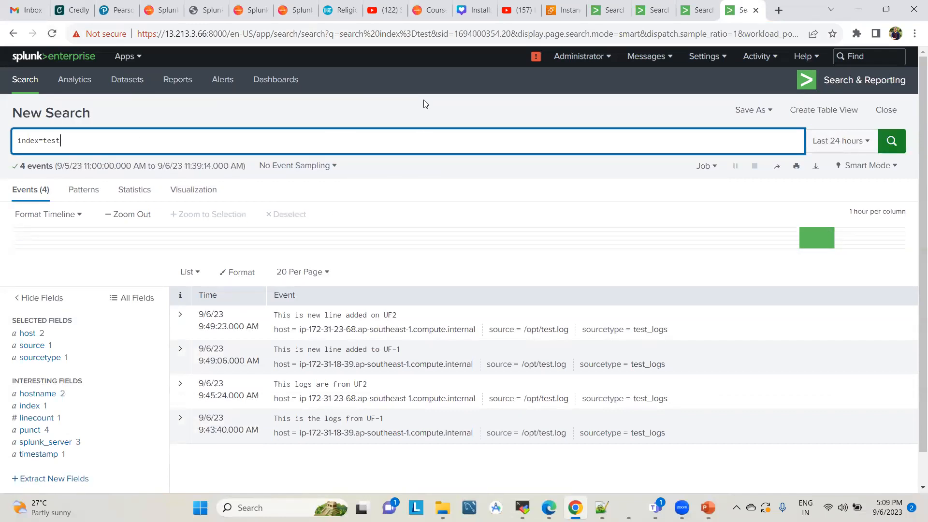
left_click(607, 9)
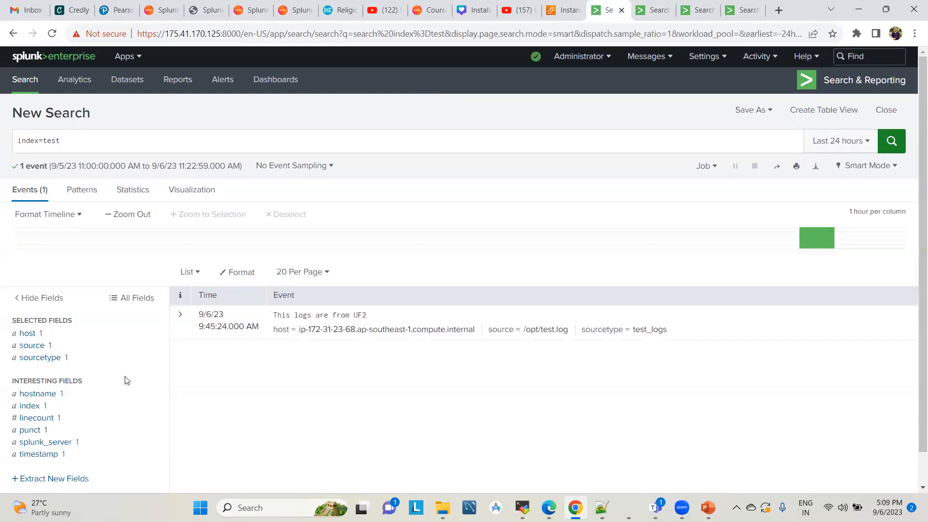
left_click(655, 6)
left_click(696, 7)
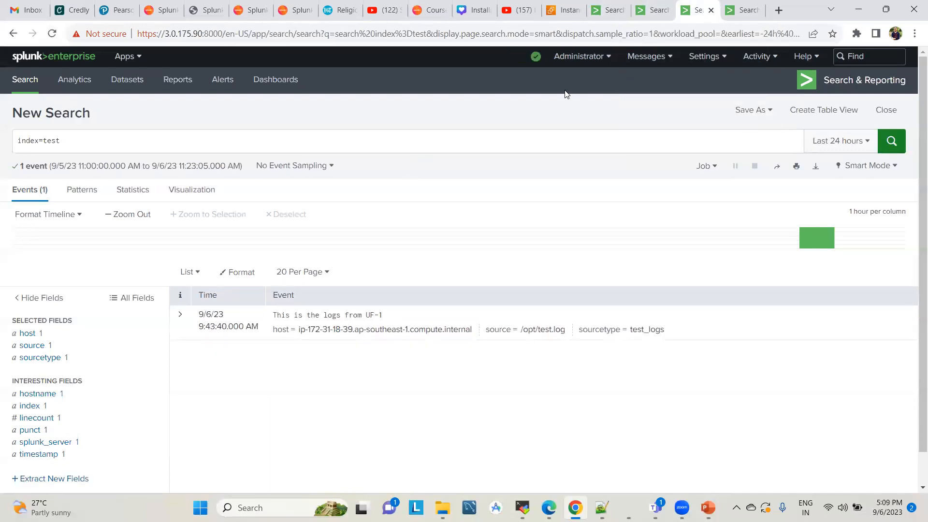
left_click(742, 10)
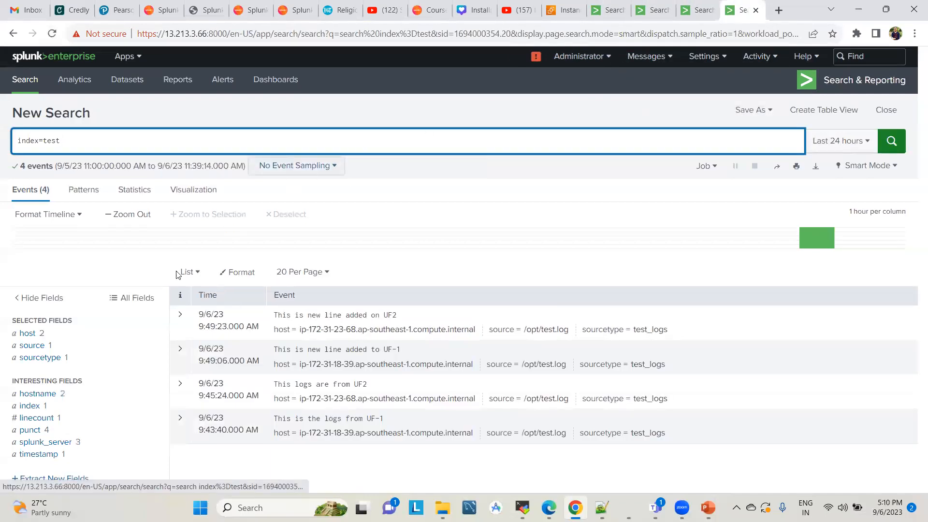
Rerun the index=test search on 13.213.3.66 and expand the "This is new line added on UF2" event to examine its fields
key("Return")
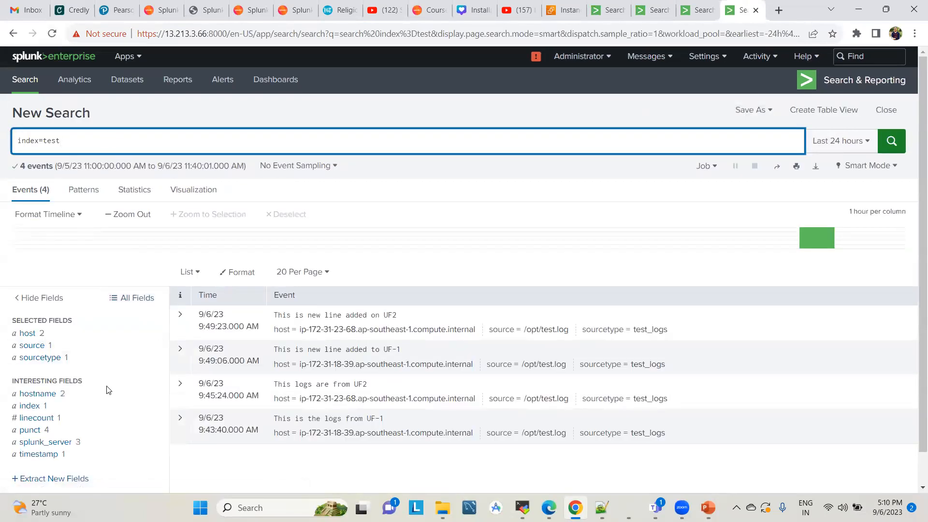
scroll(106, 389, "down", 1)
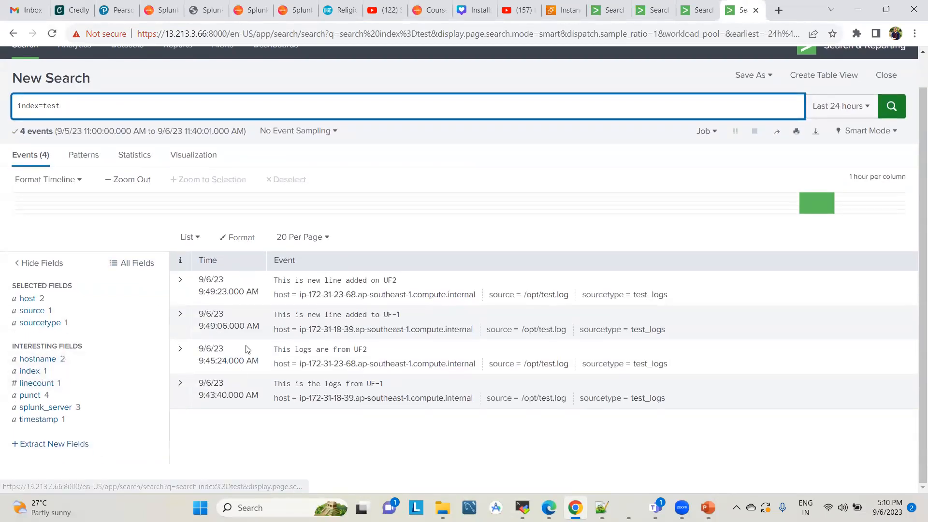
left_click(179, 280)
left_click(179, 281)
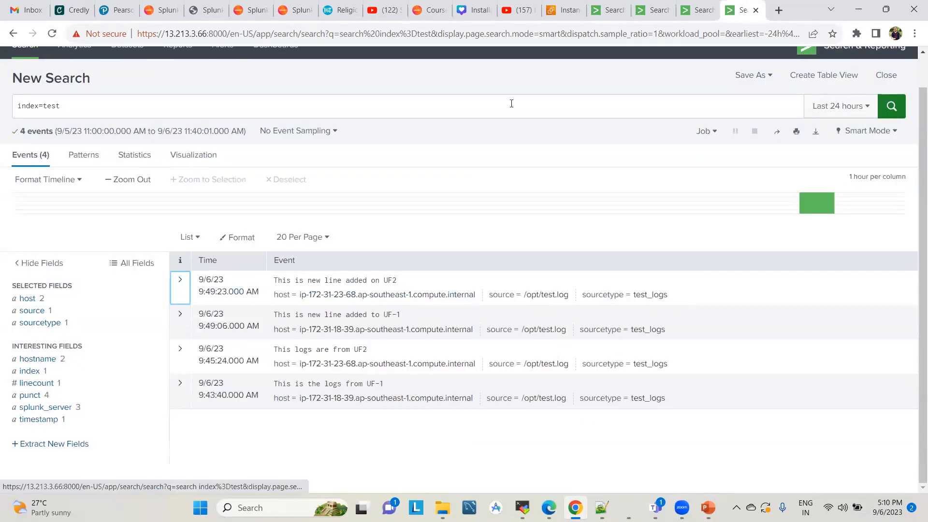
left_click(181, 283)
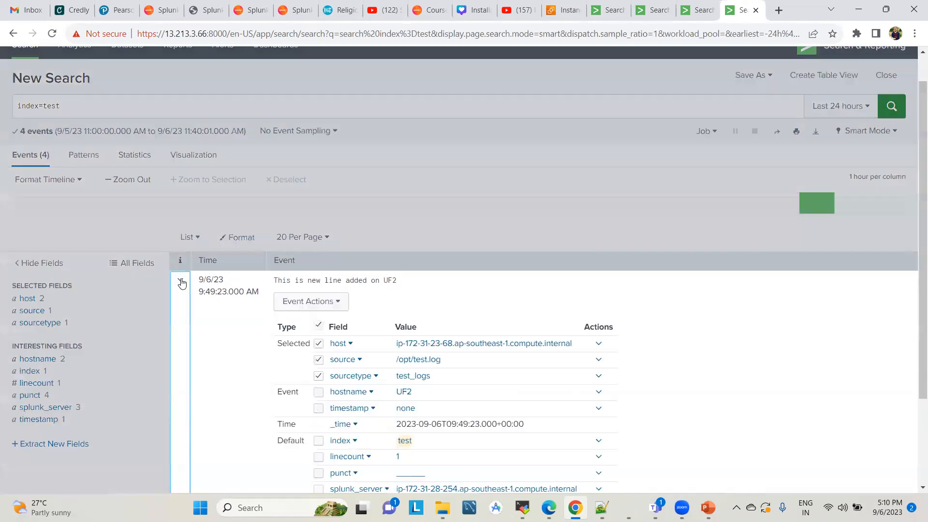
Collapse the expanded event and examine the values of the hostname field in the index=test results
scroll(366, 341, "down", 2)
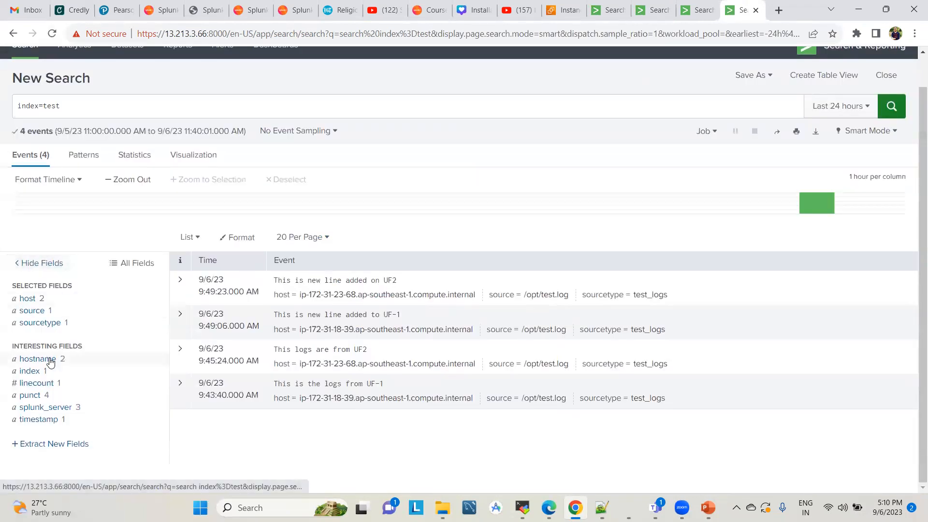
left_click(45, 358)
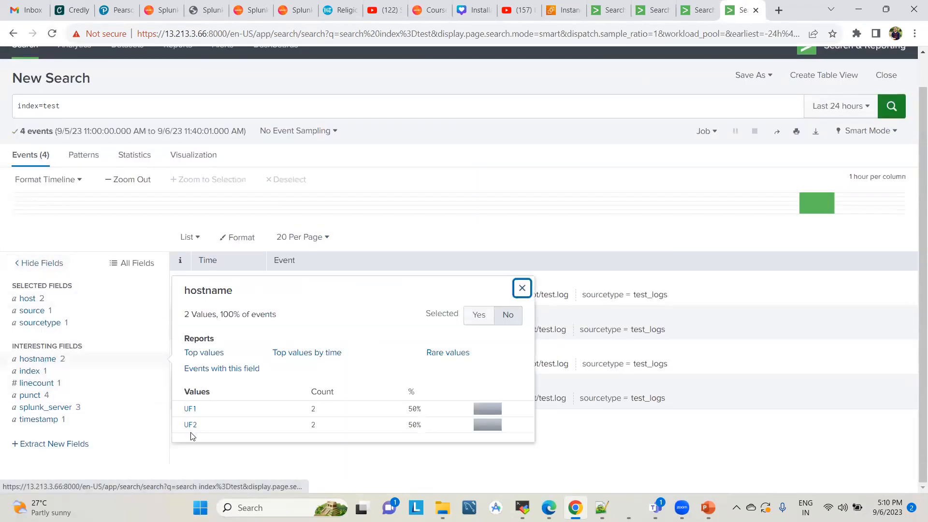
left_click(291, 102)
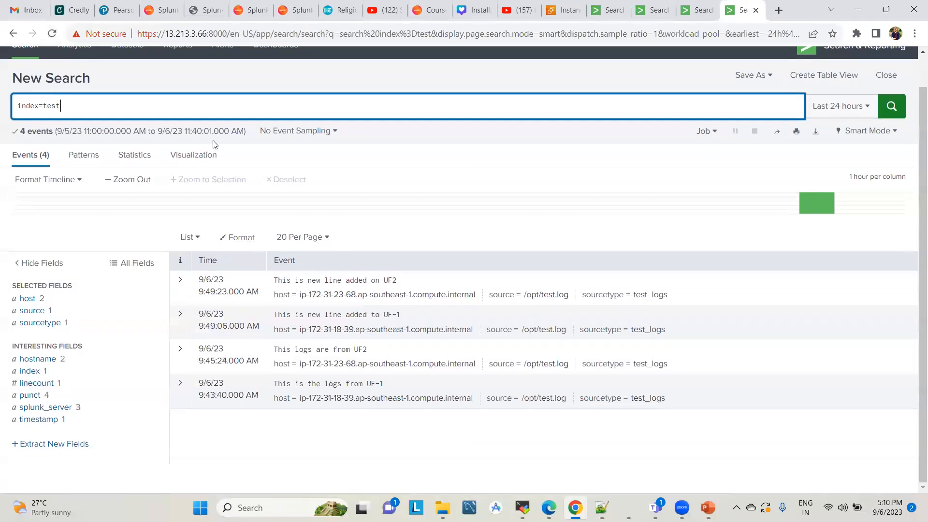
left_click(56, 359)
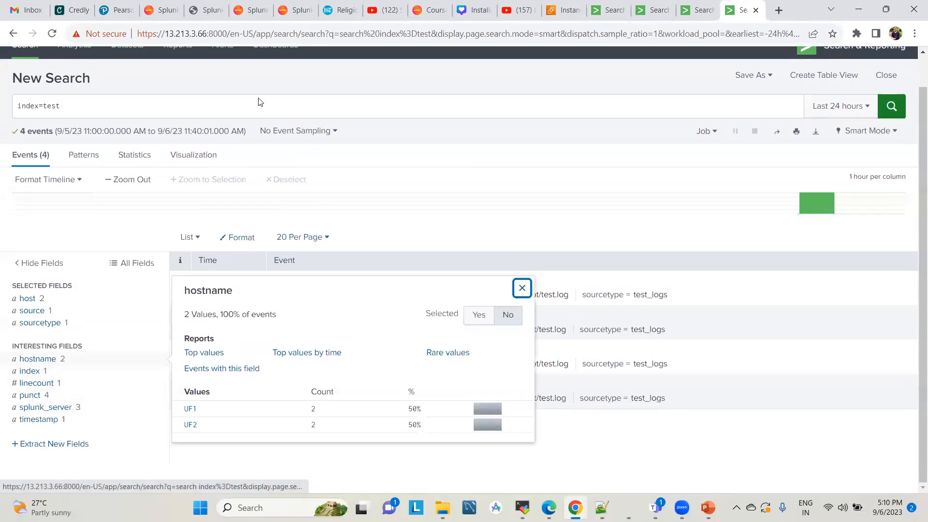
Rerun the index=test search over the last 24 hours and review the returned events
left_click(225, 102)
key("Return")
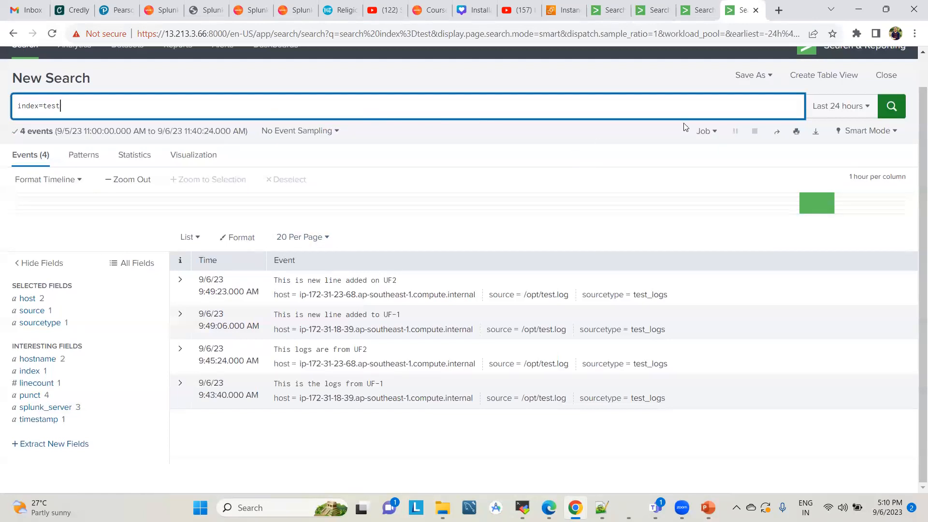
scroll(683, 126, "up", 1)
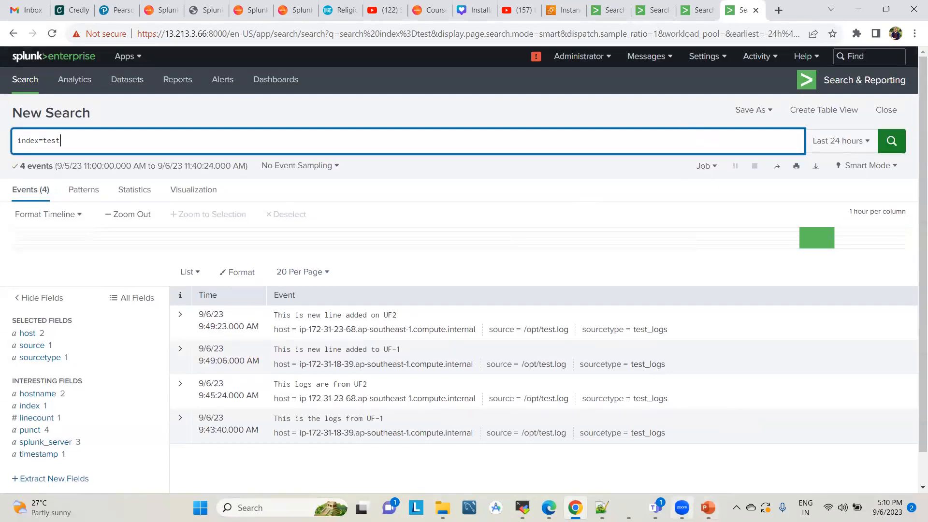
left_click(571, 4)
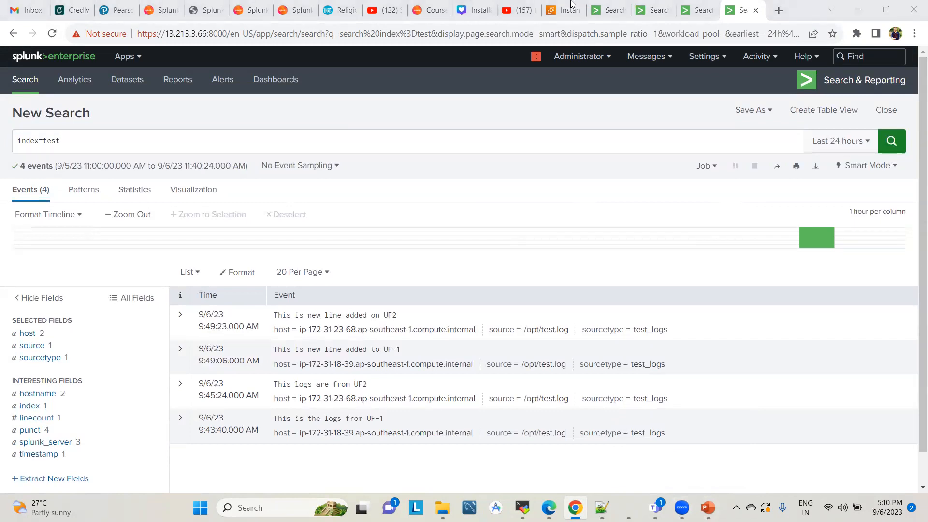